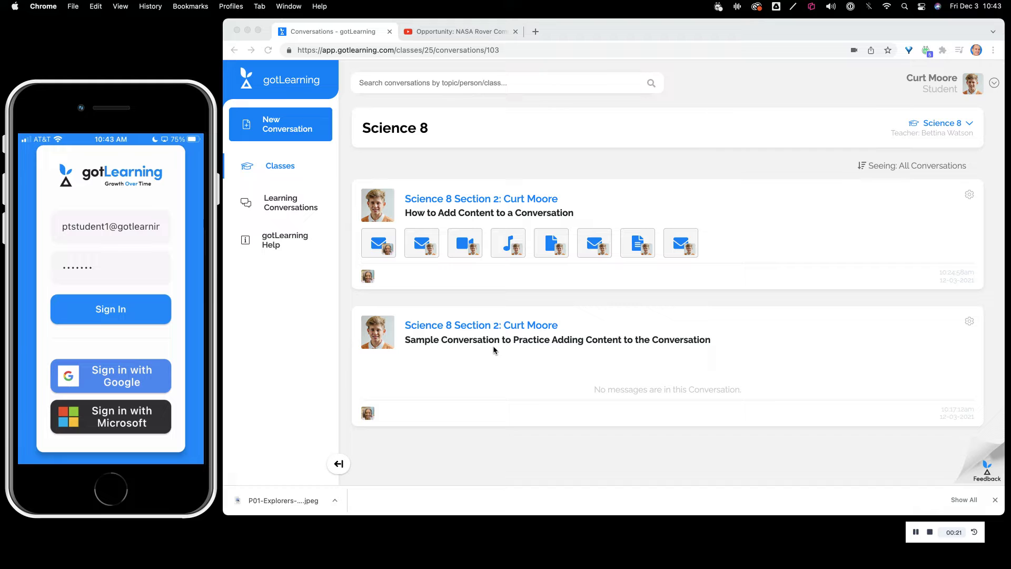
Step: Open the How to Add Content to a Conversation thread and scroll its message carousel
click(516, 216)
click(517, 216)
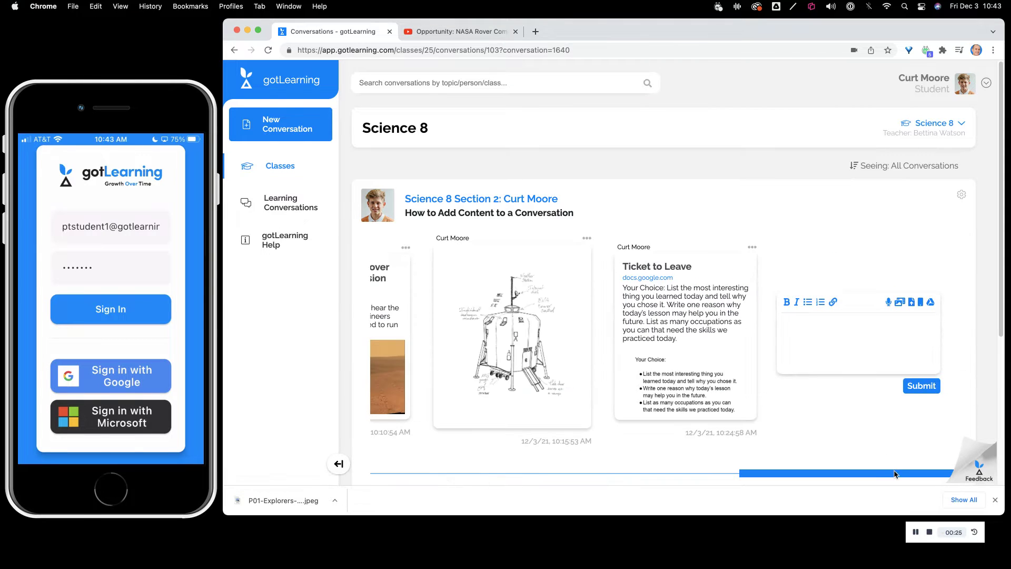
drag(894, 474, 493, 427)
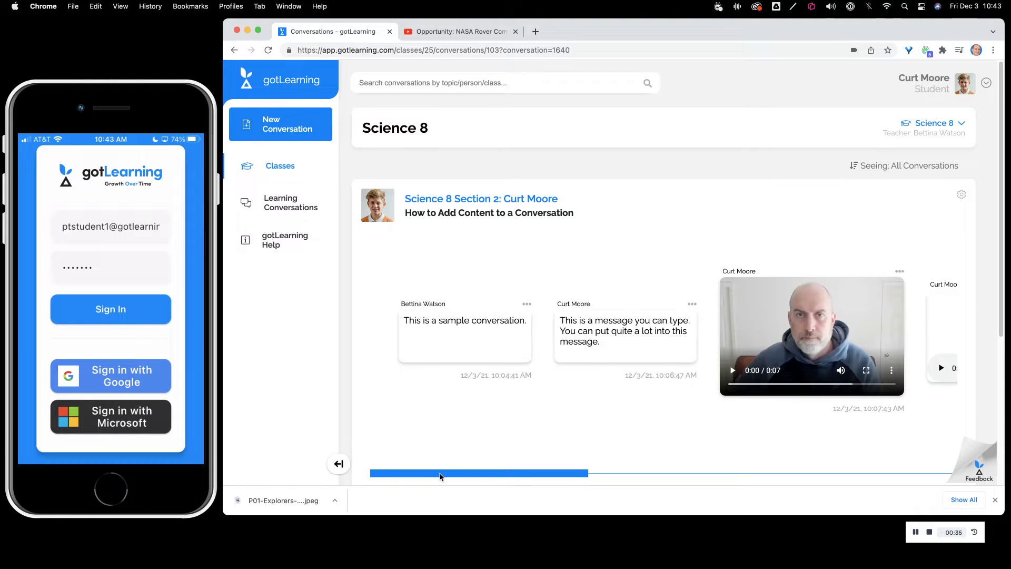
drag(440, 476, 555, 455)
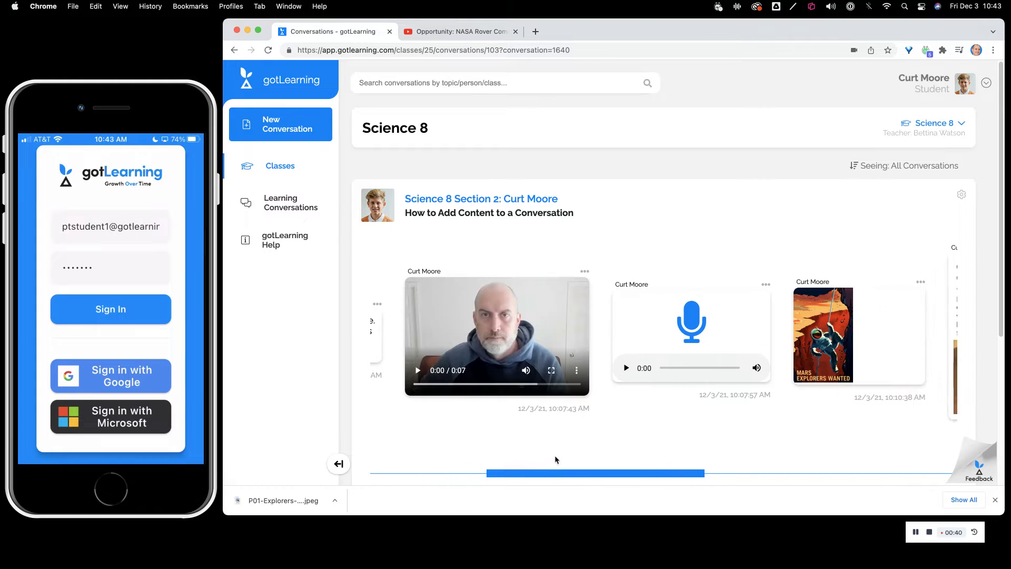
Step: Play and pause the video message, then the audio clip, moving on to later items
click(415, 370)
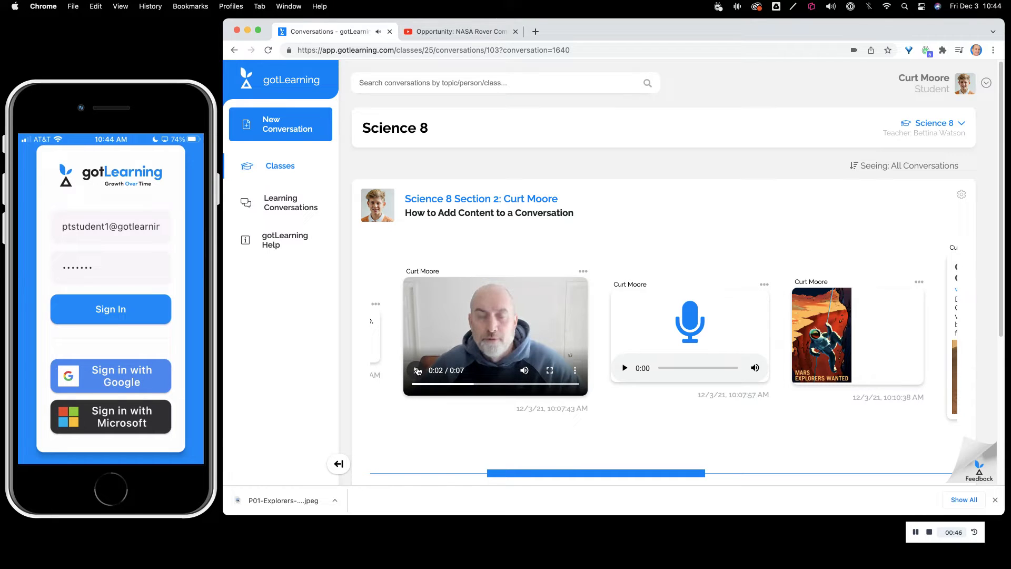
click(417, 371)
drag(530, 473, 540, 479)
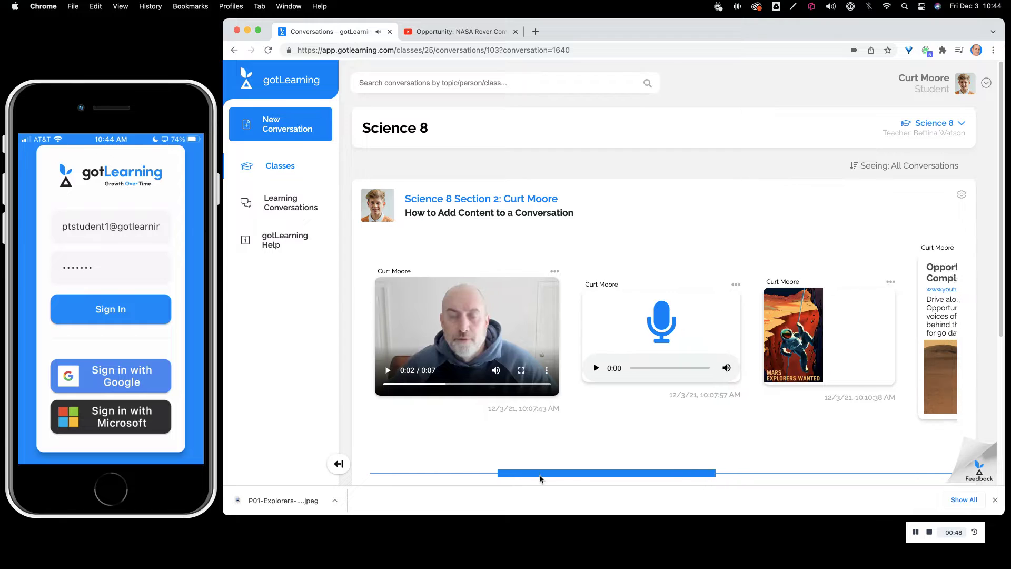
click(535, 368)
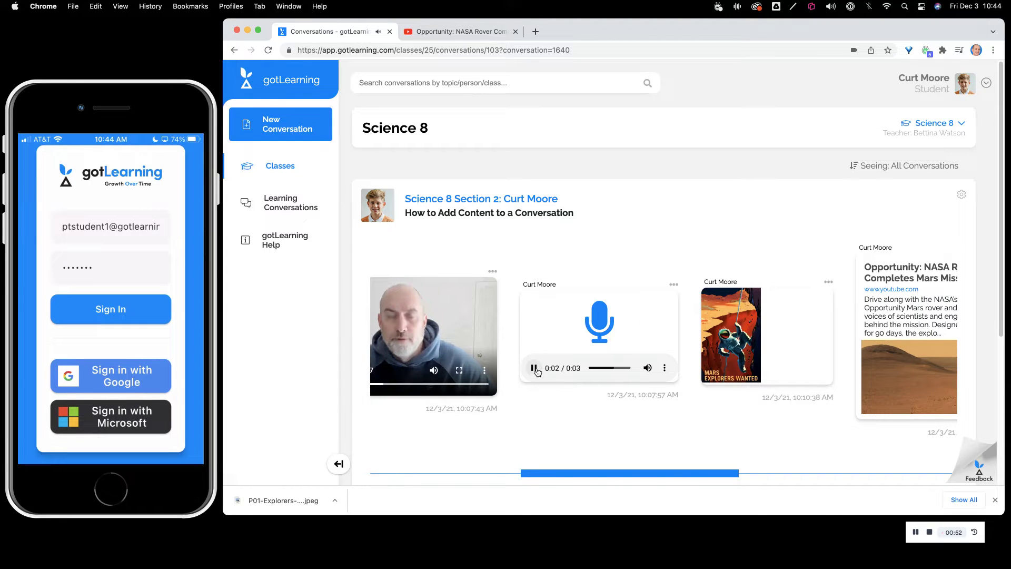
click(535, 368)
drag(524, 475, 607, 477)
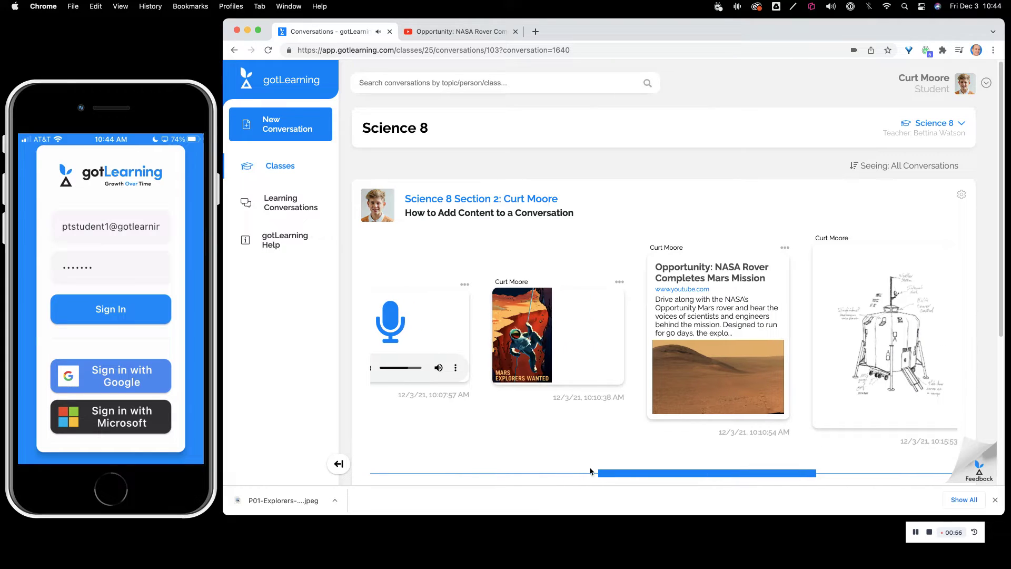
Step: Open the Mars Explorers Wanted poster full size, scroll through it, and go back
click(534, 330)
scroll(720, 310, down, 5)
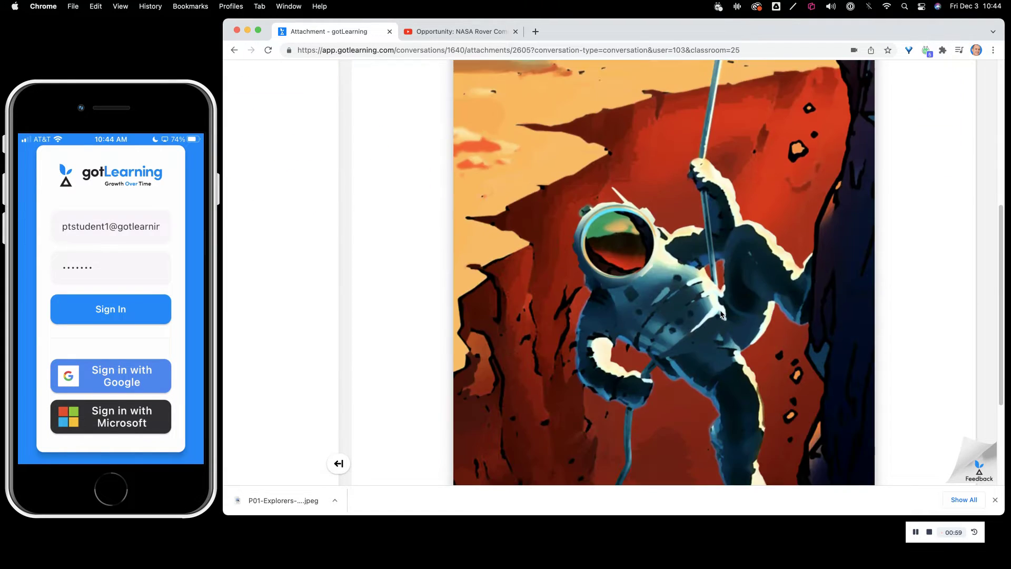
scroll(721, 314, down, 3)
scroll(717, 345, up, 10)
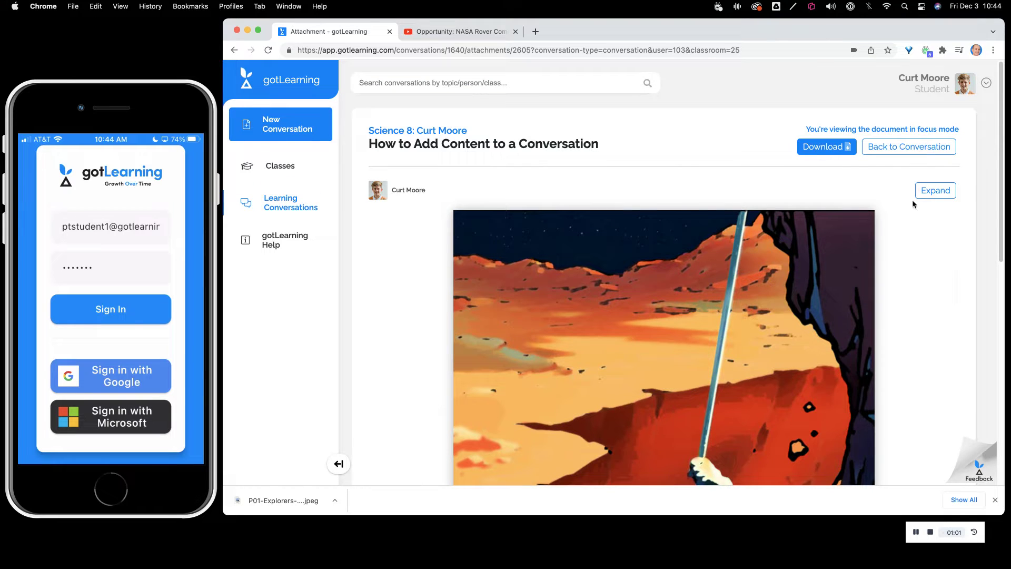
click(904, 146)
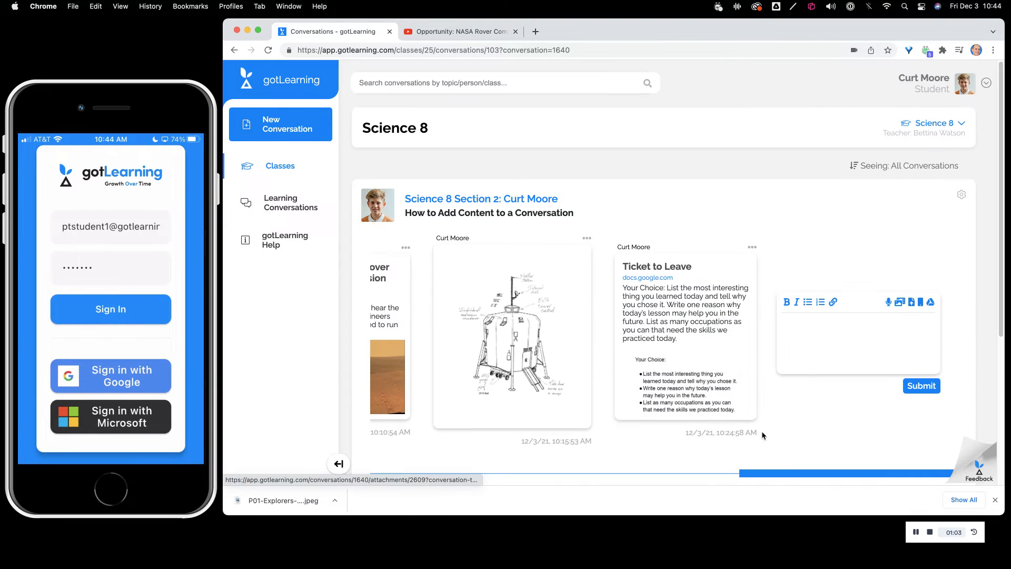
Step: Scroll the message carousel on past the rover link and sketch to the Ticket to Leave item
drag(804, 472, 608, 488)
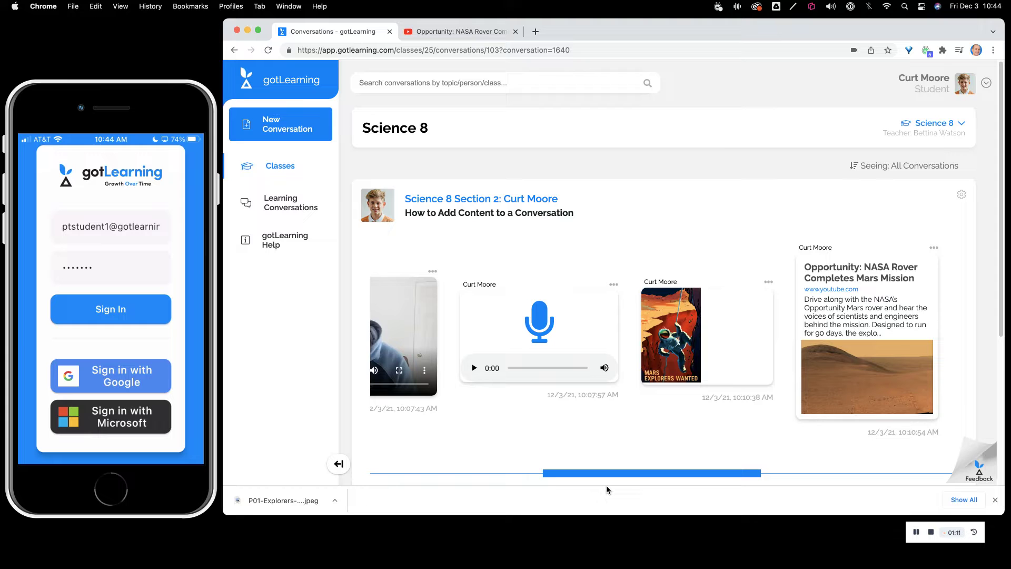
drag(609, 474, 674, 470)
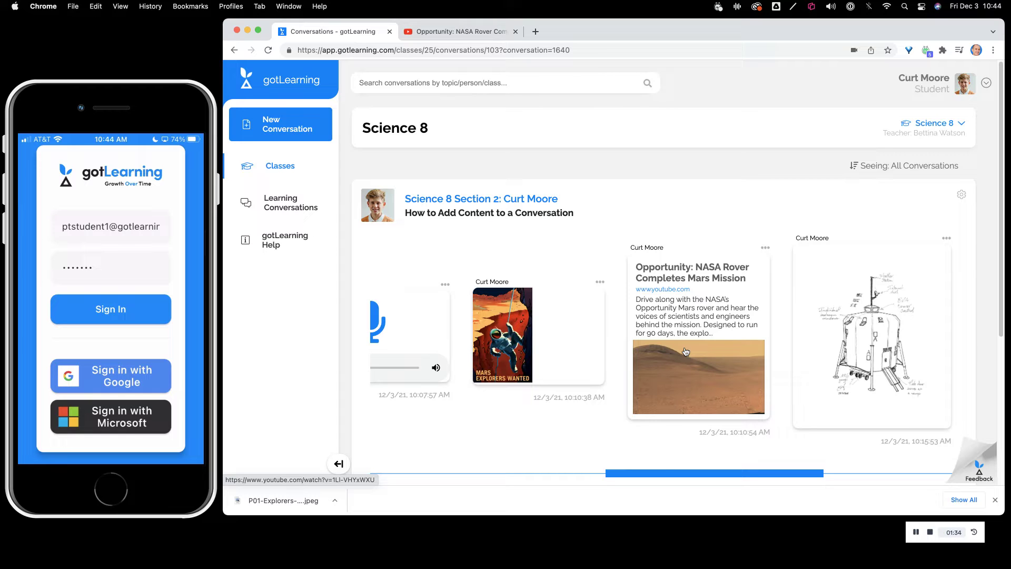
drag(650, 474, 729, 472)
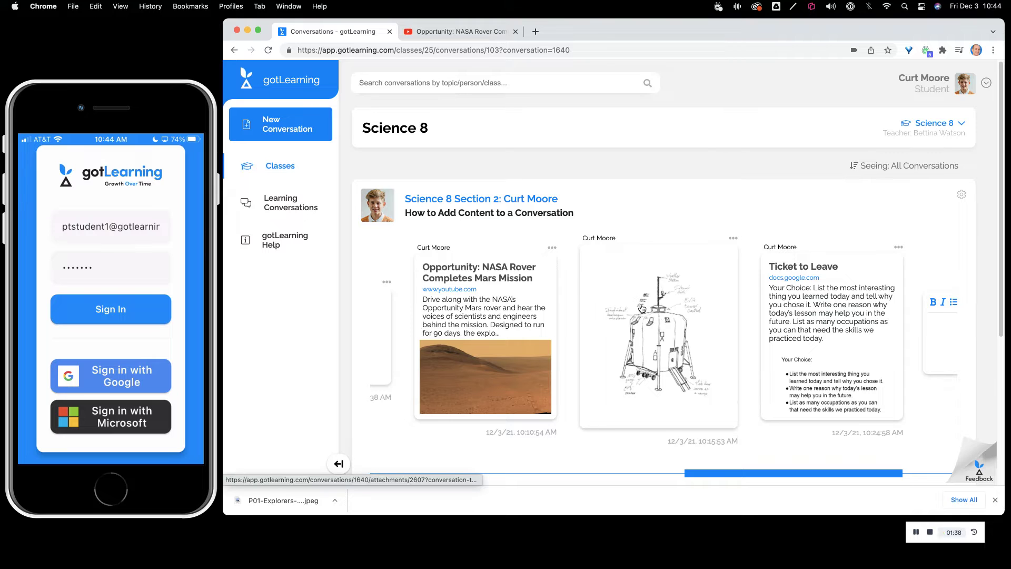
Step: Scroll through the full MARS-Hab sketch in focus mode, then go back to the messages
click(630, 344)
scroll(630, 345, down, 1)
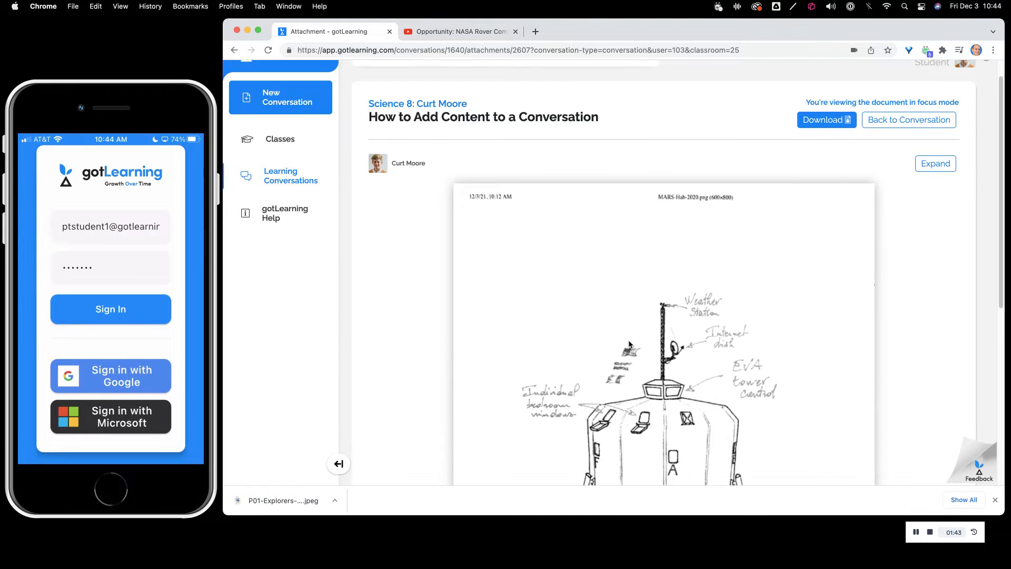
scroll(630, 345, down, 6)
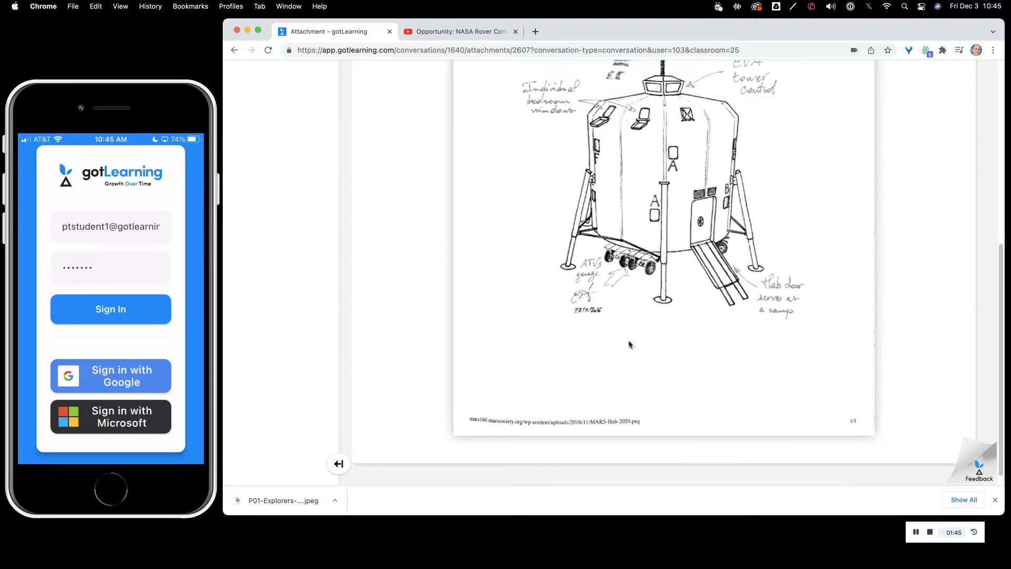
scroll(630, 345, up, 7)
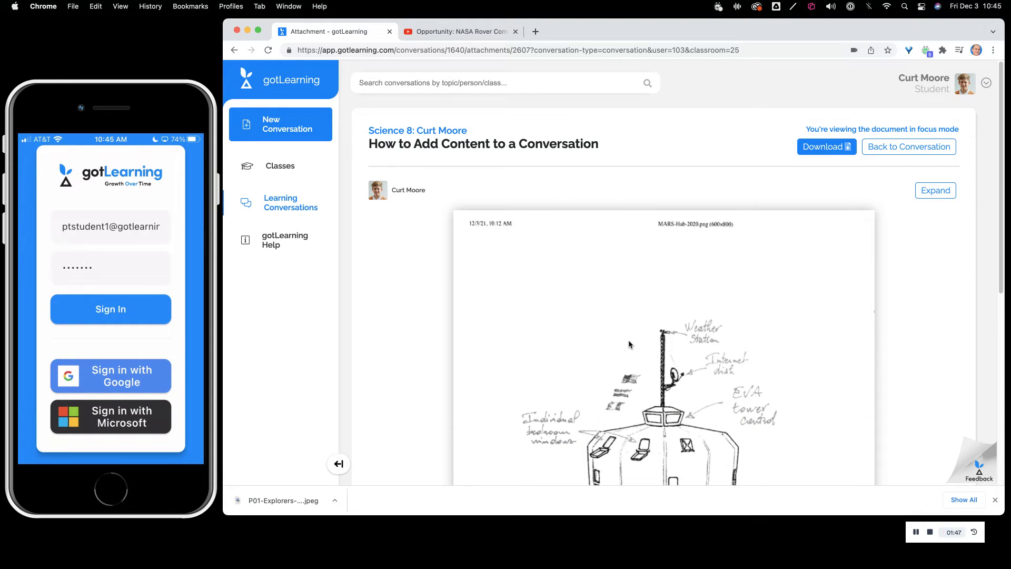
click(895, 146)
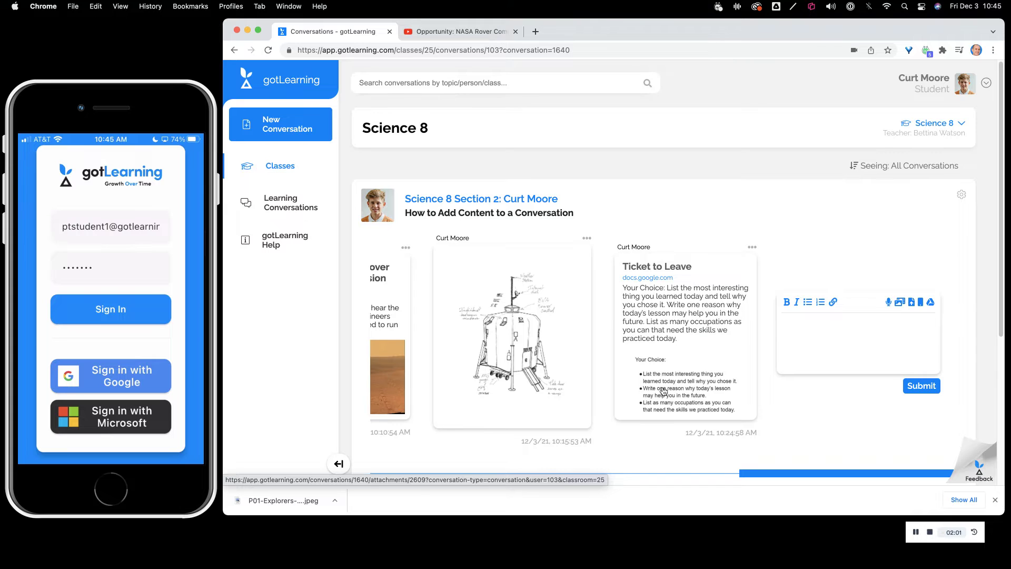
Step: Open the Ticket to Leave Google Doc and scroll through its contents
click(689, 374)
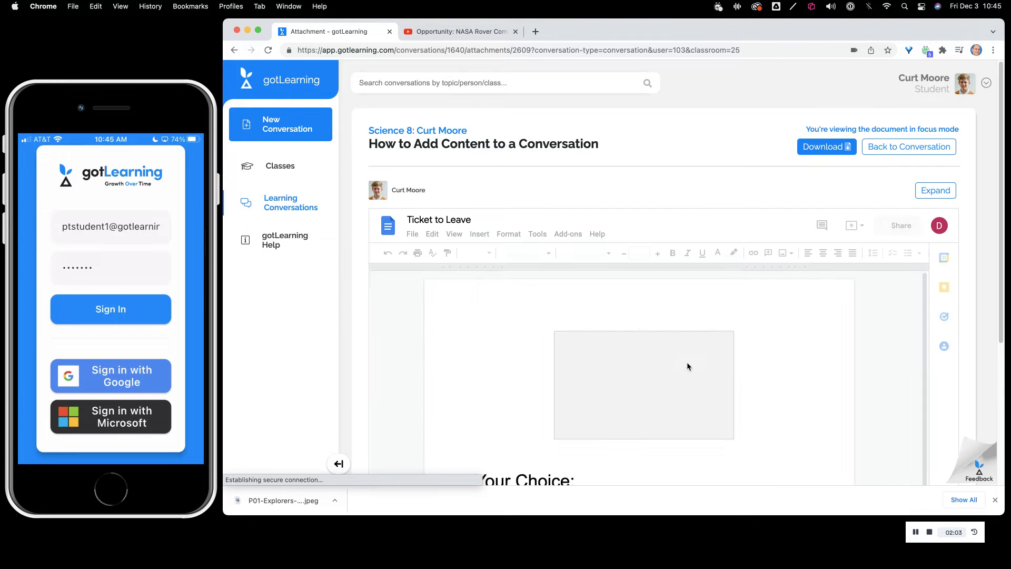
scroll(806, 368, down, 5)
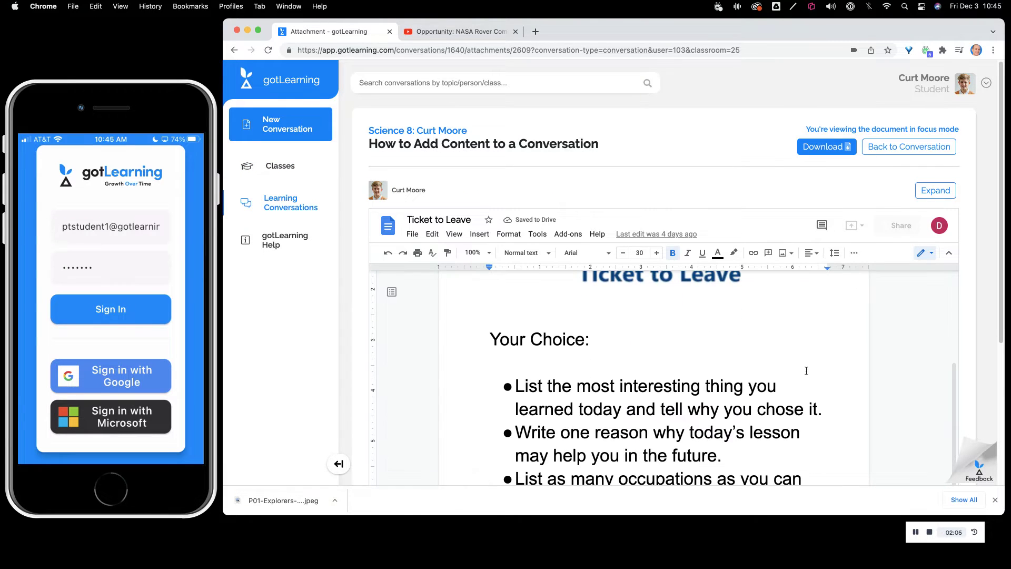
drag(769, 404, 690, 413)
click(689, 409)
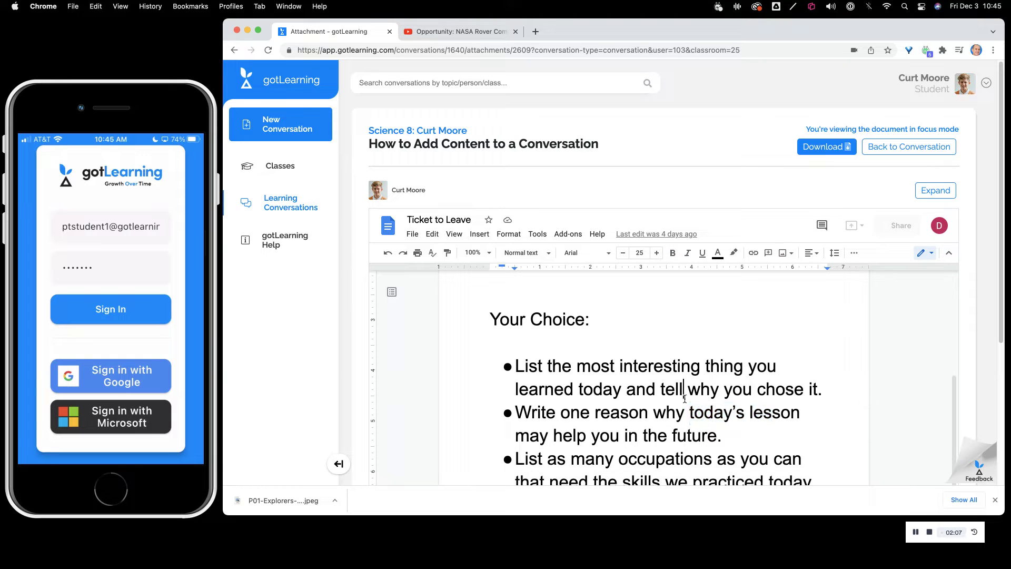
scroll(700, 399, down, 2)
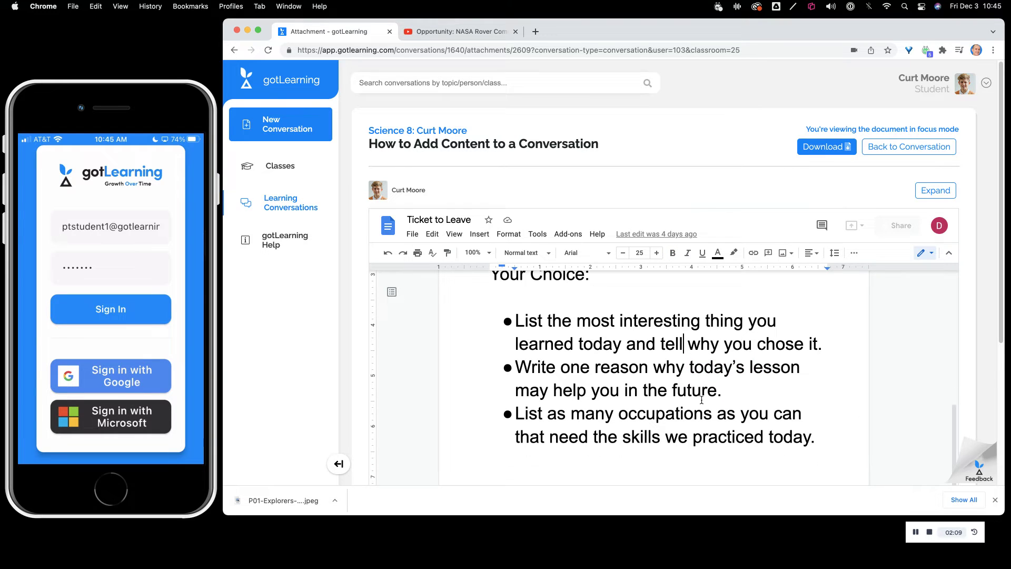
scroll(706, 429, up, 4)
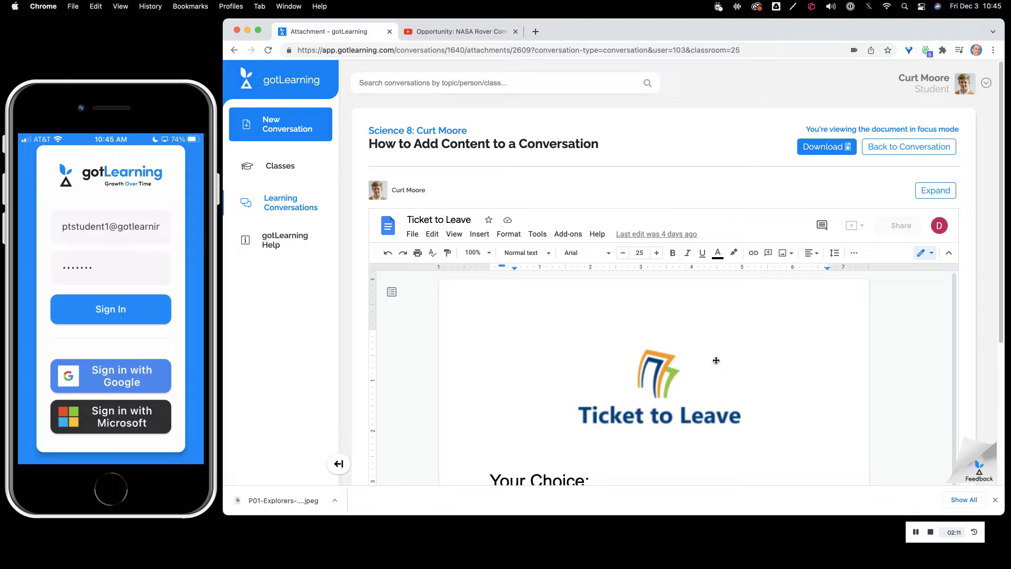
Step: Return to the conversation, then collapse it back to the Science 8 class list
click(883, 151)
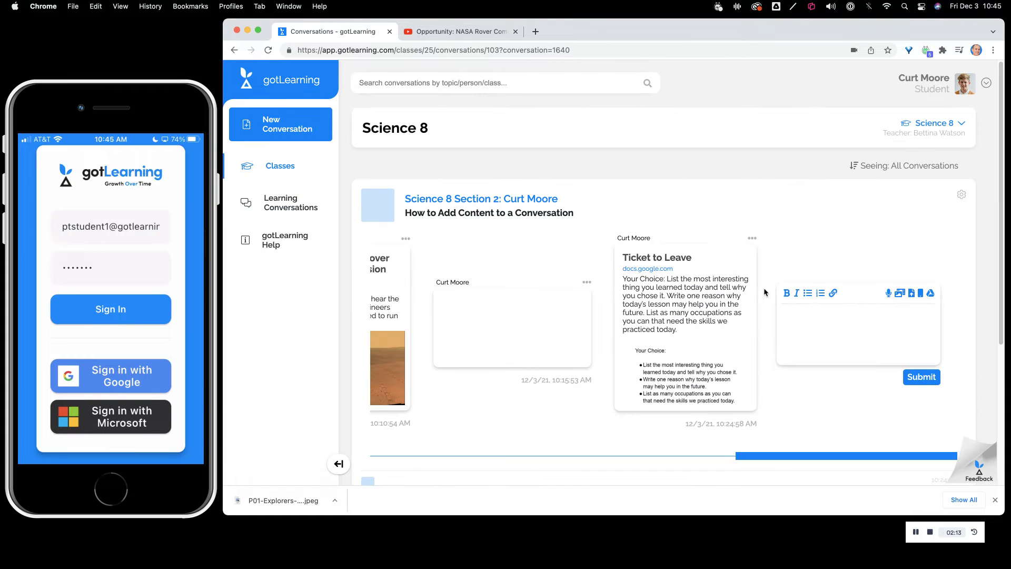
click(844, 338)
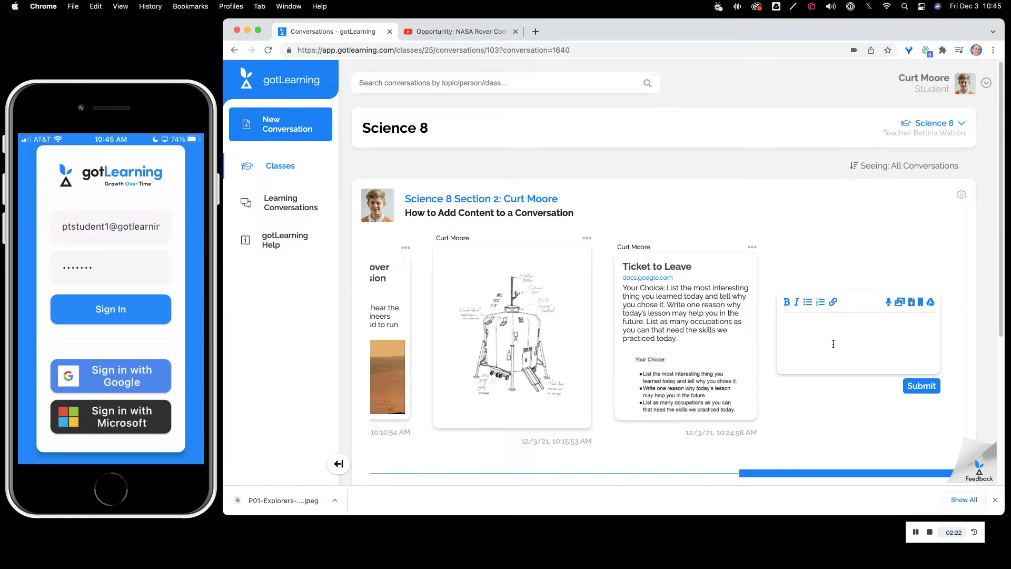
click(480, 211)
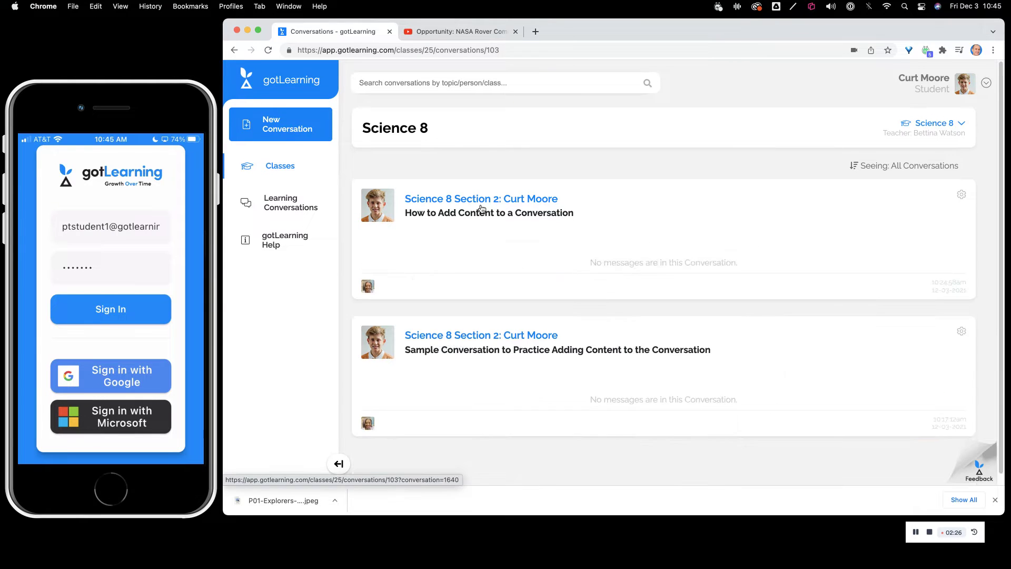
Step: In the Sample Conversation, write 'Sample Message.' with 'Sample' in bold italic
click(470, 337)
scroll(667, 362, down, 2)
scroll(667, 365, down, 3)
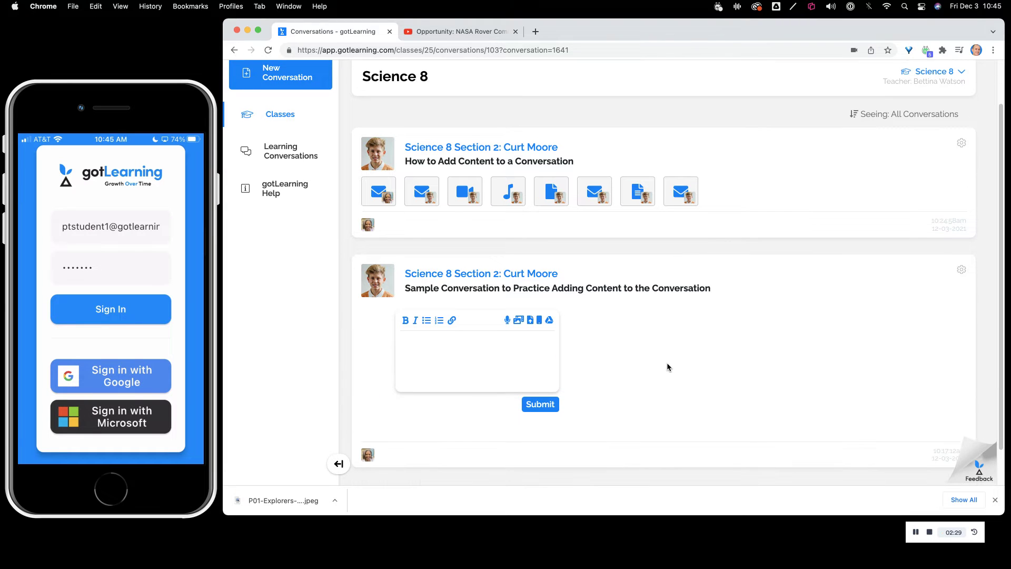
click(444, 322)
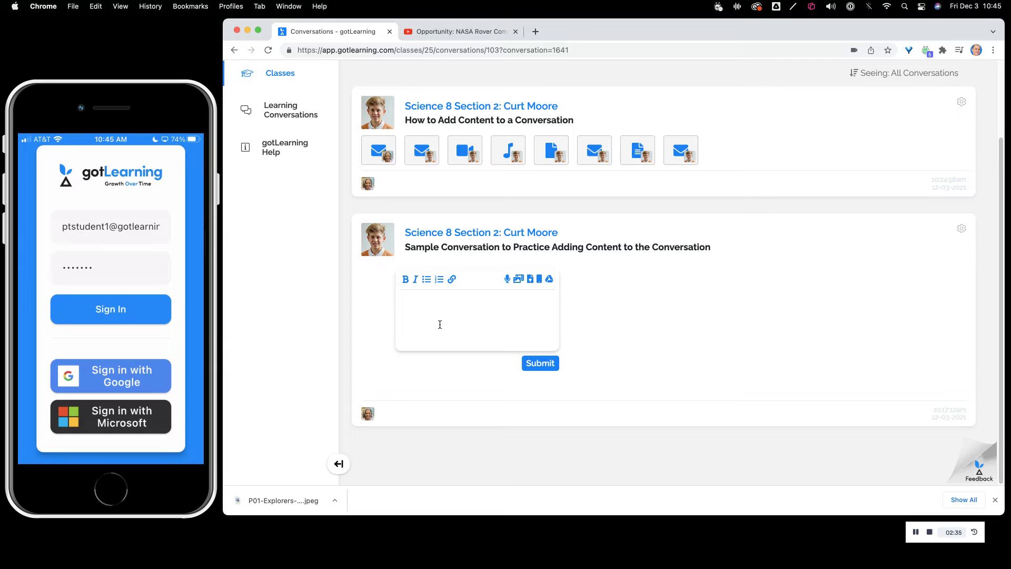
text(Sample Message.)
double_click(413, 296)
click(406, 279)
click(416, 279)
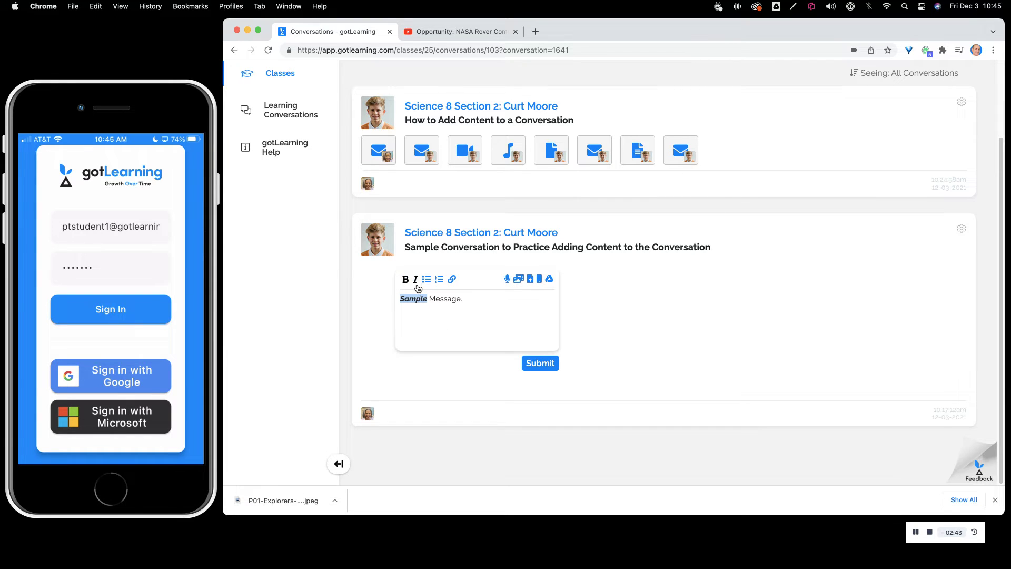
Step: Add 'Item 1' and 'Ttem 2' as a bulleted list below and post the message
click(465, 300)
text(Item )
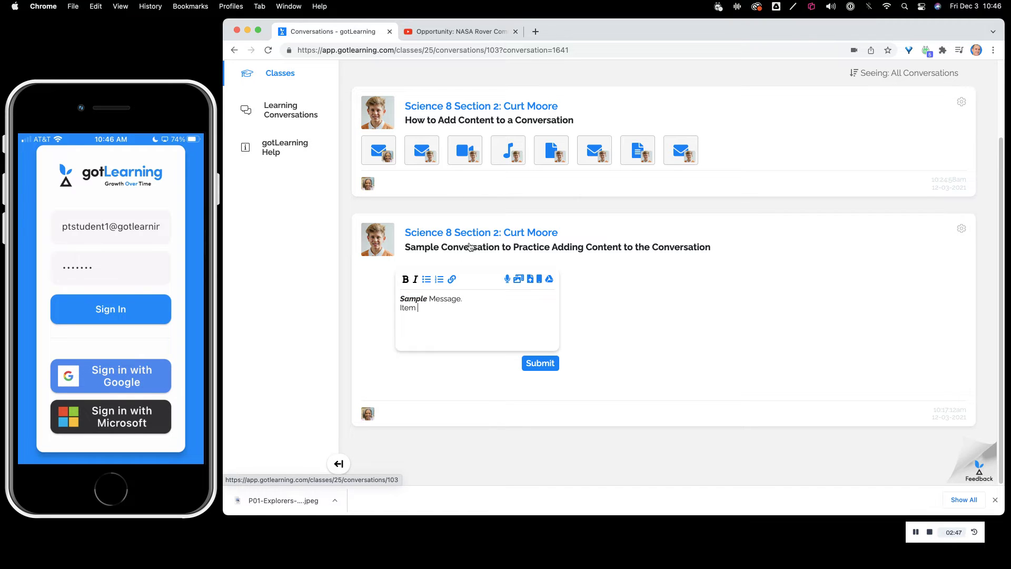
text(1)
key(Return)
text(T)
text(tem 2)
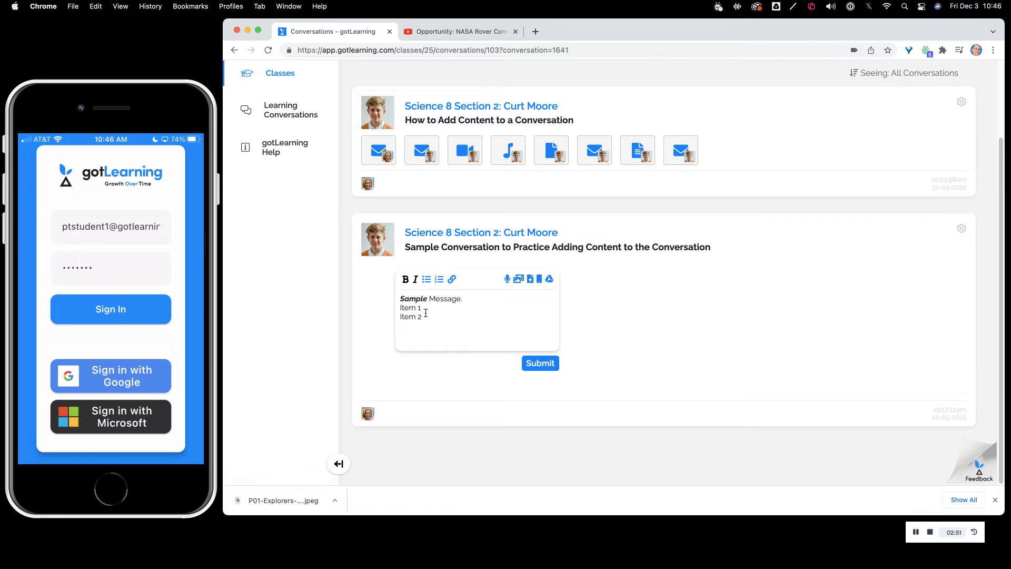
drag(426, 313, 398, 308)
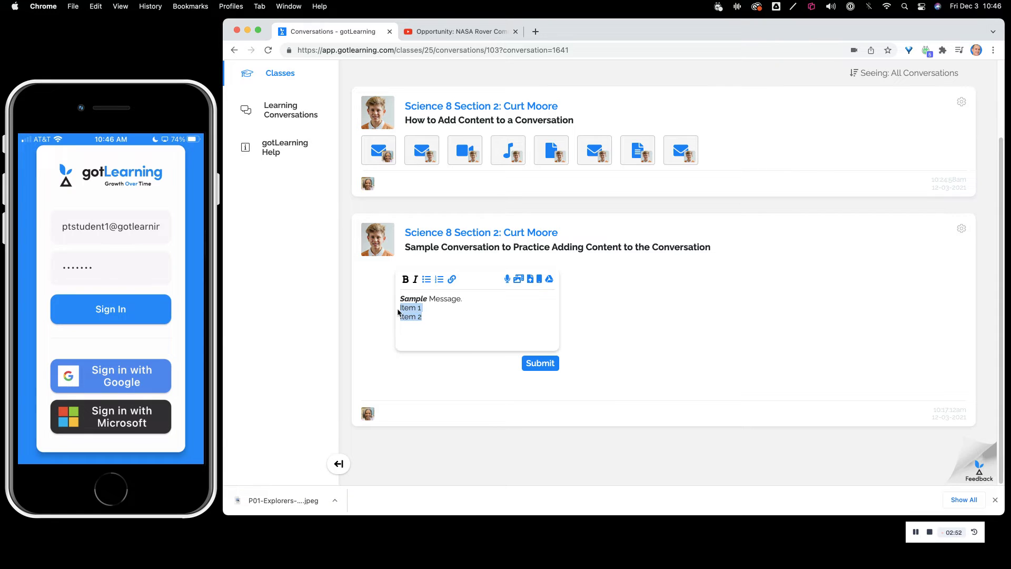
click(427, 280)
key(Left)
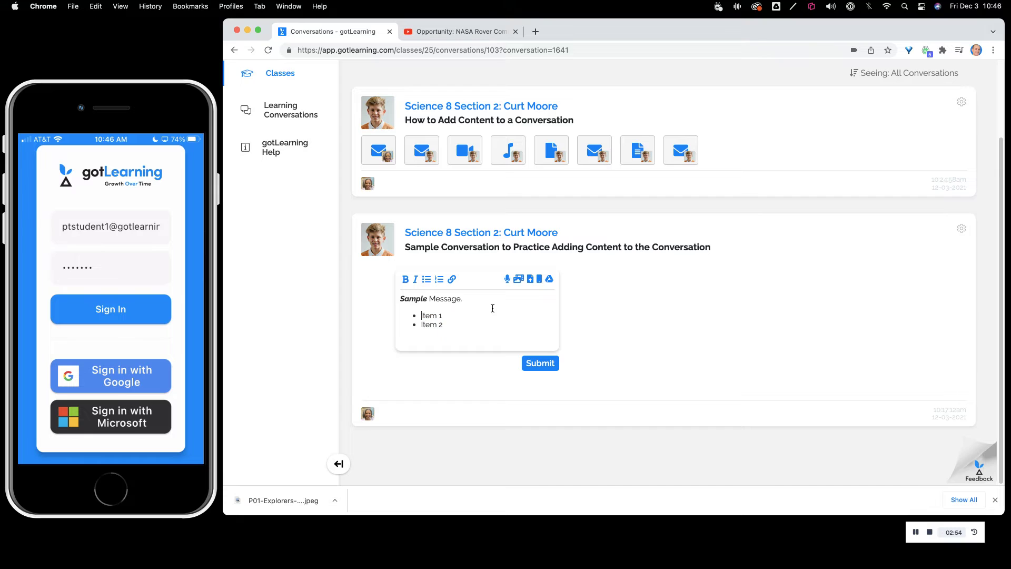
click(540, 363)
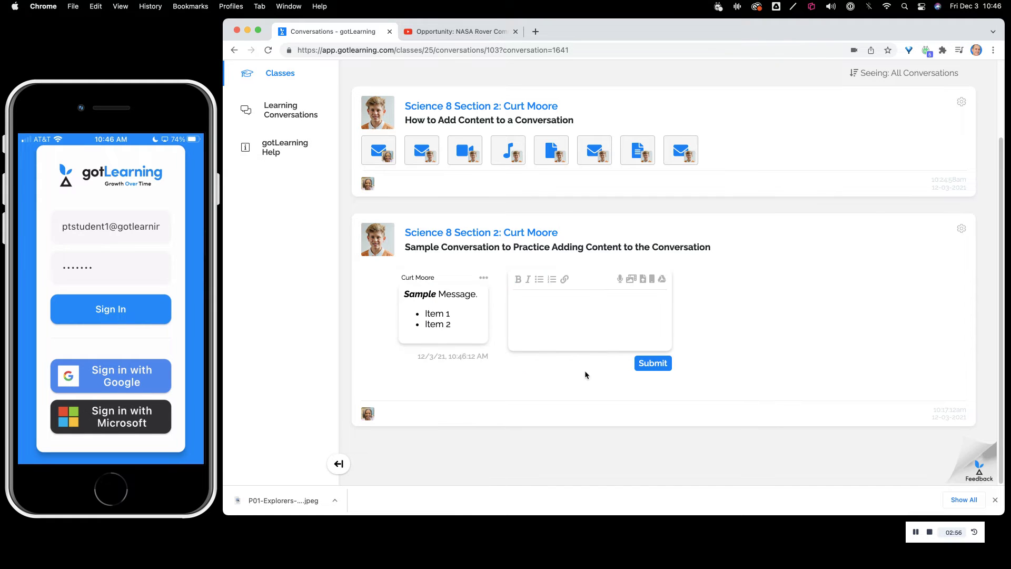
Step: Record an 8-second webcam video, attach it as recorded_from_browser.mp4, and post it
click(599, 335)
click(629, 279)
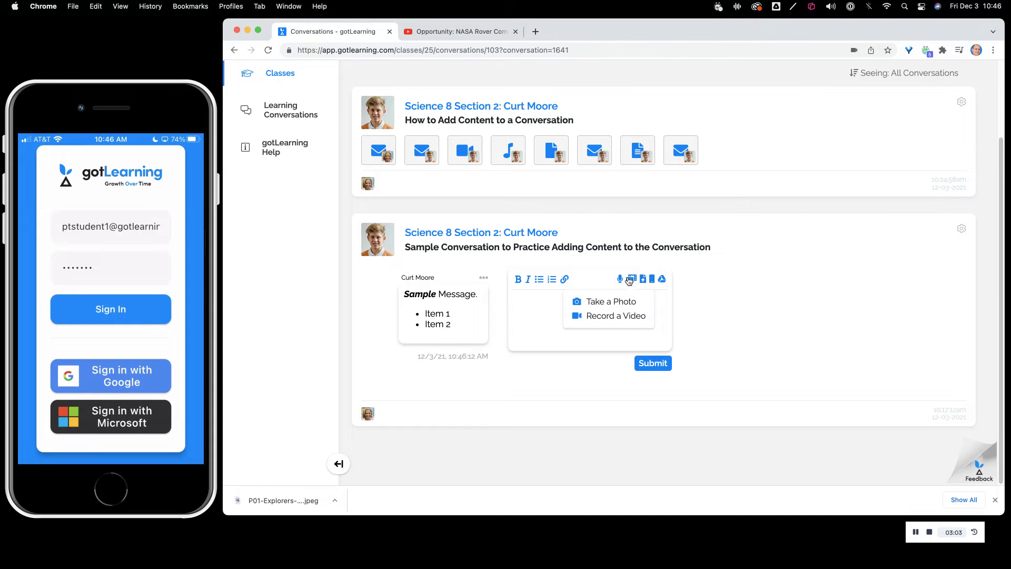
click(616, 315)
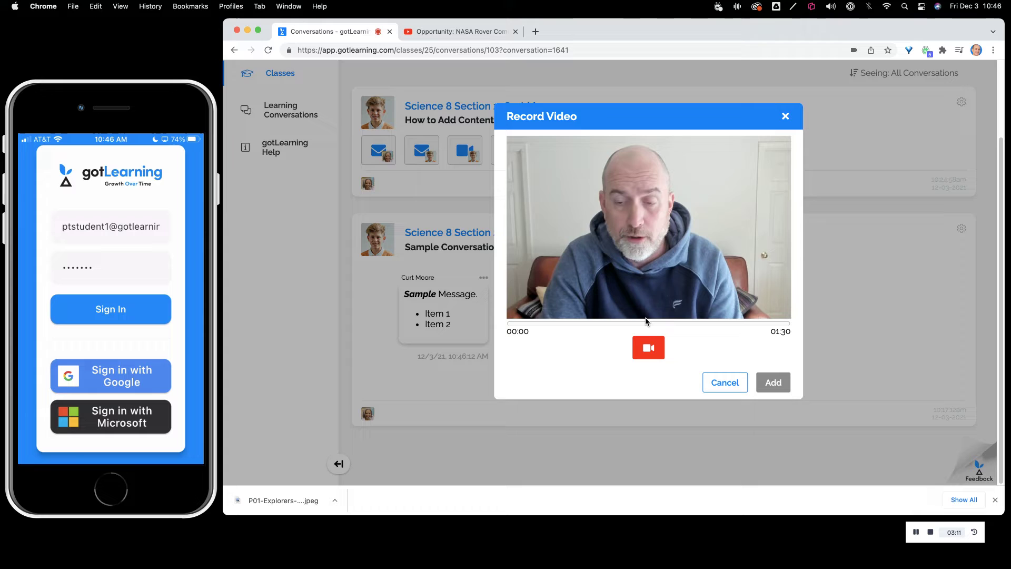
click(650, 352)
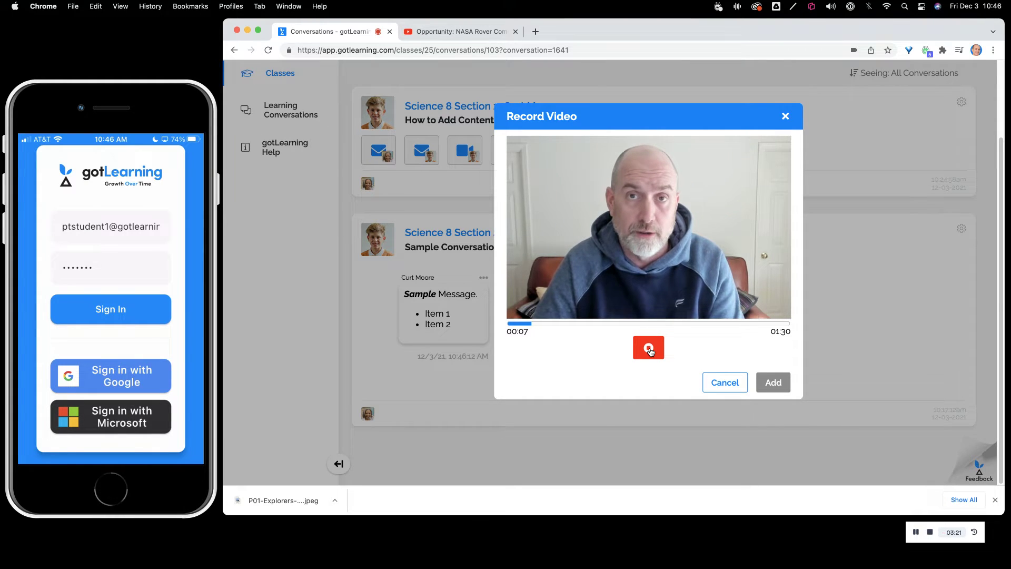
click(650, 348)
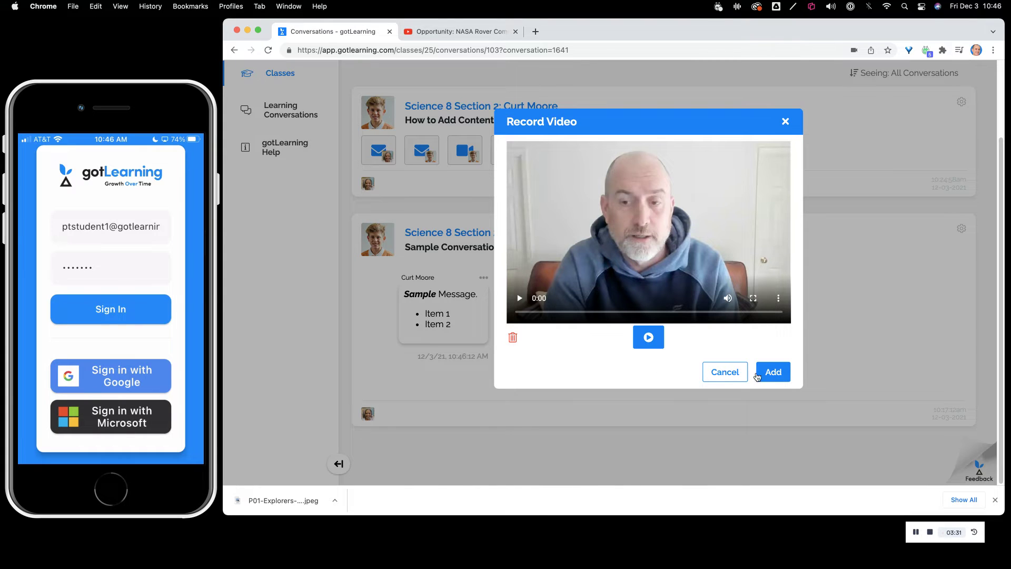
click(766, 370)
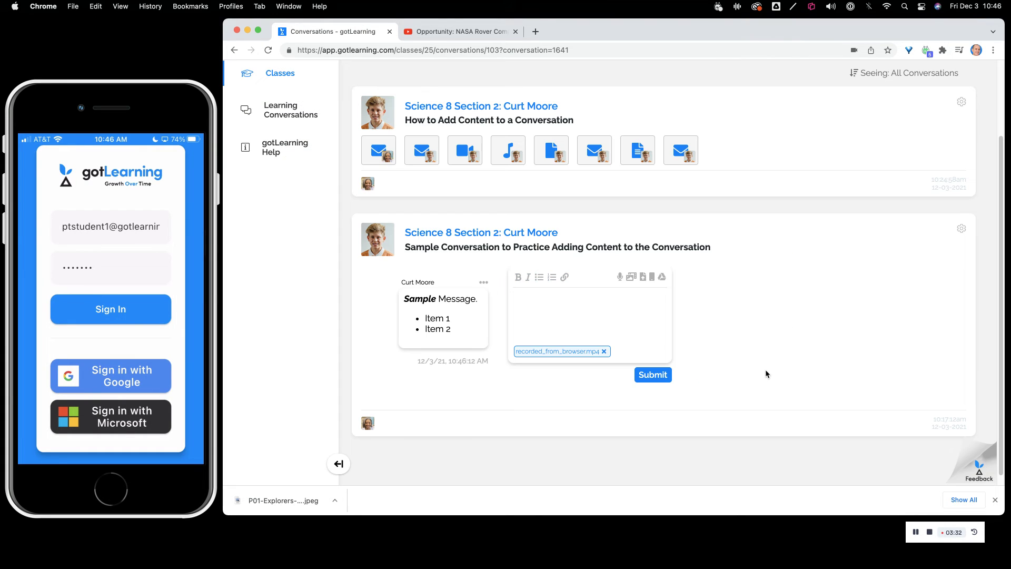
click(656, 377)
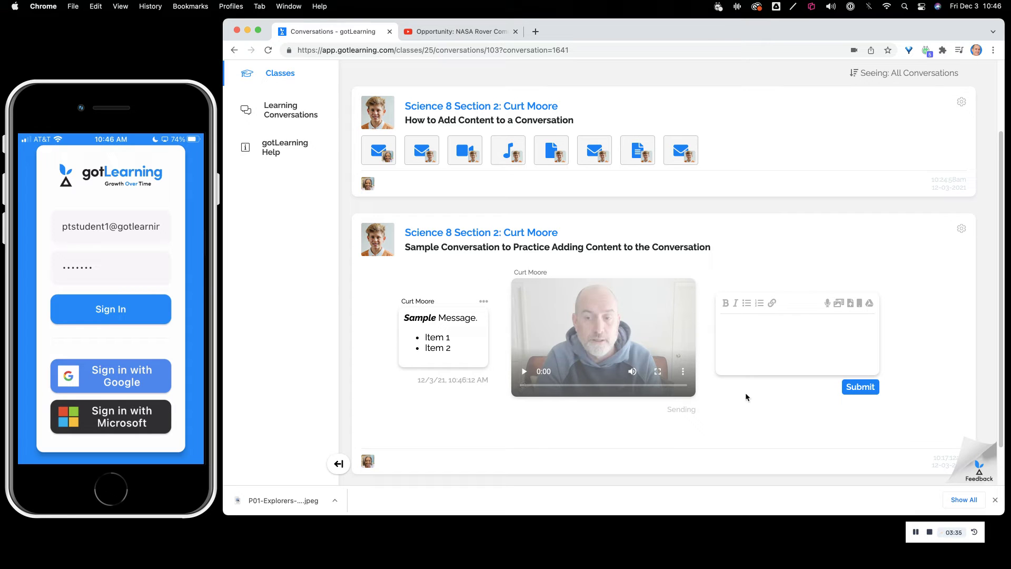
Step: Record a short audio clip with the microphone recorder, attach it, and post it
click(781, 335)
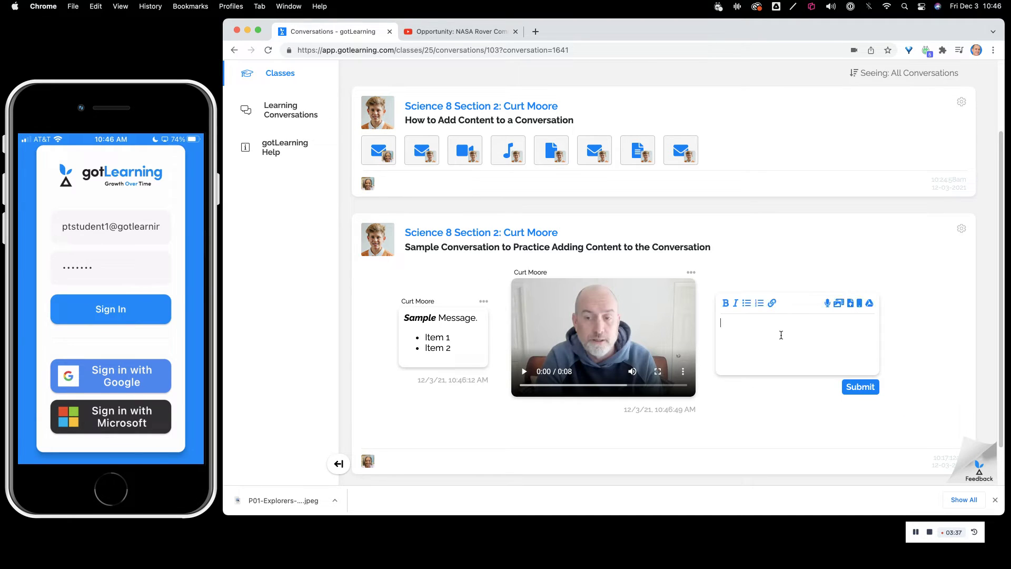
click(828, 303)
click(648, 225)
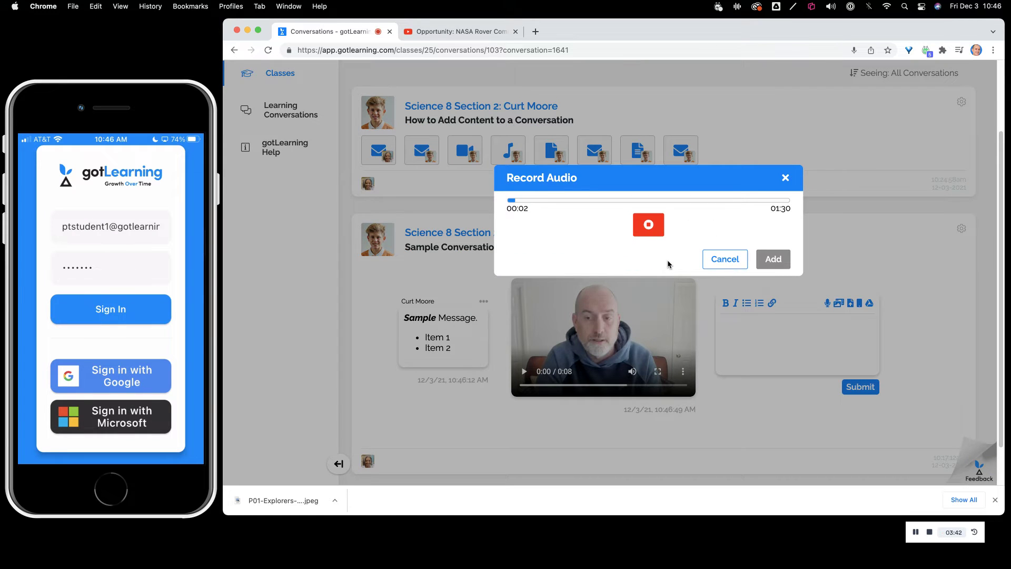
click(650, 226)
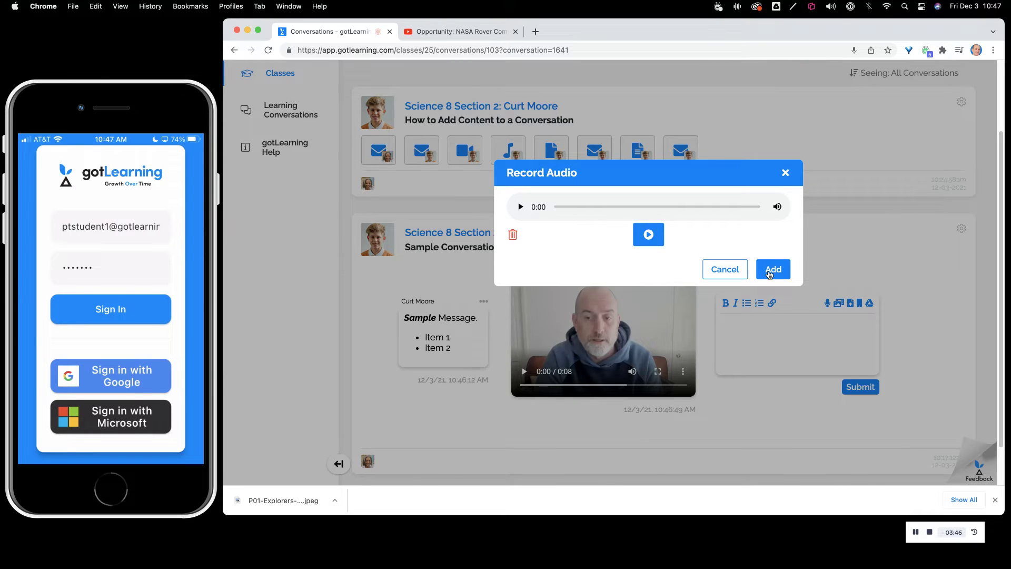
click(770, 270)
click(849, 394)
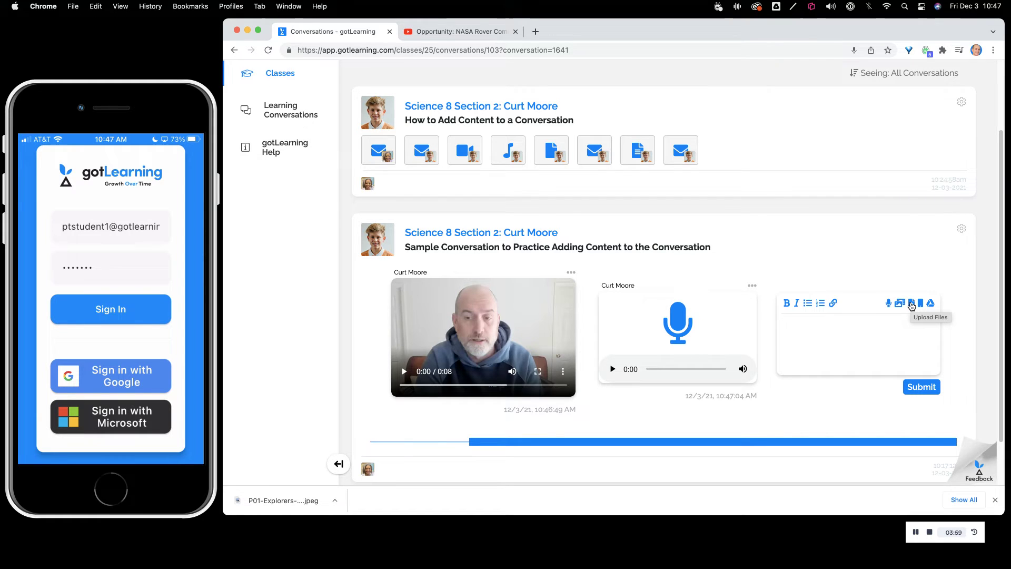
Step: Upload P01-Explorers-Wanted-NASA-Recruitment-Poster-600x.jpeg and post it in the conversation
click(911, 304)
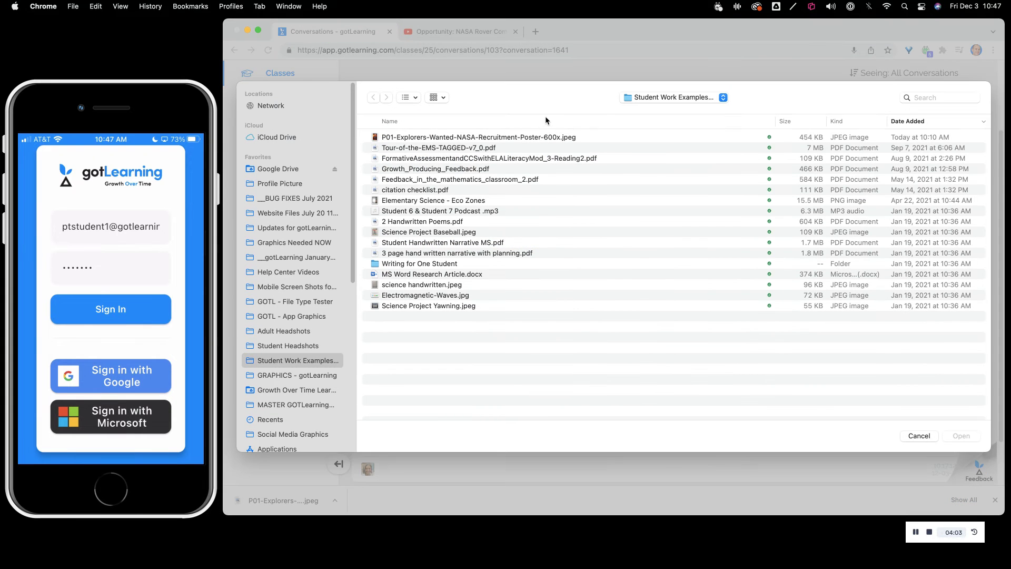
click(513, 139)
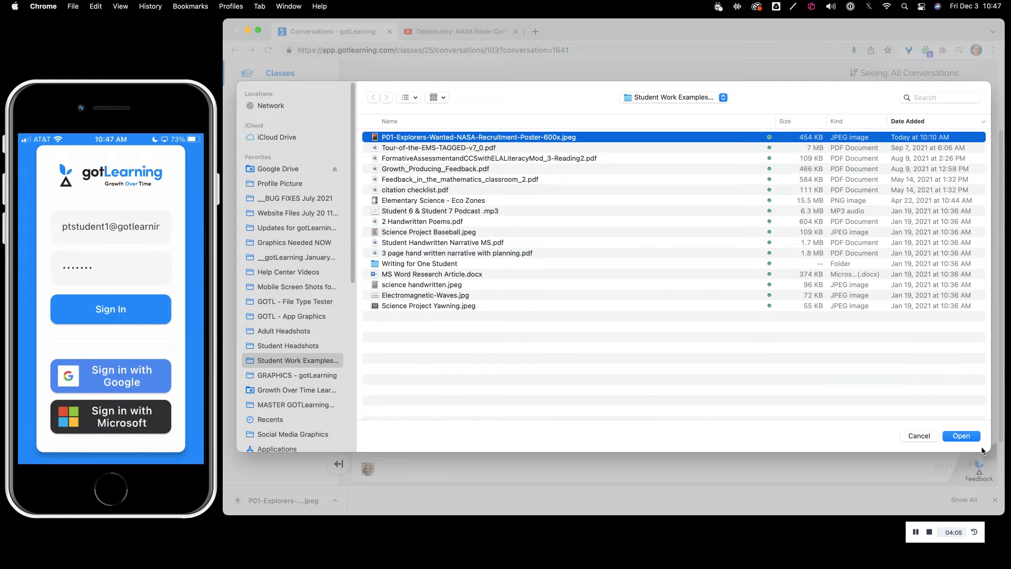
click(960, 435)
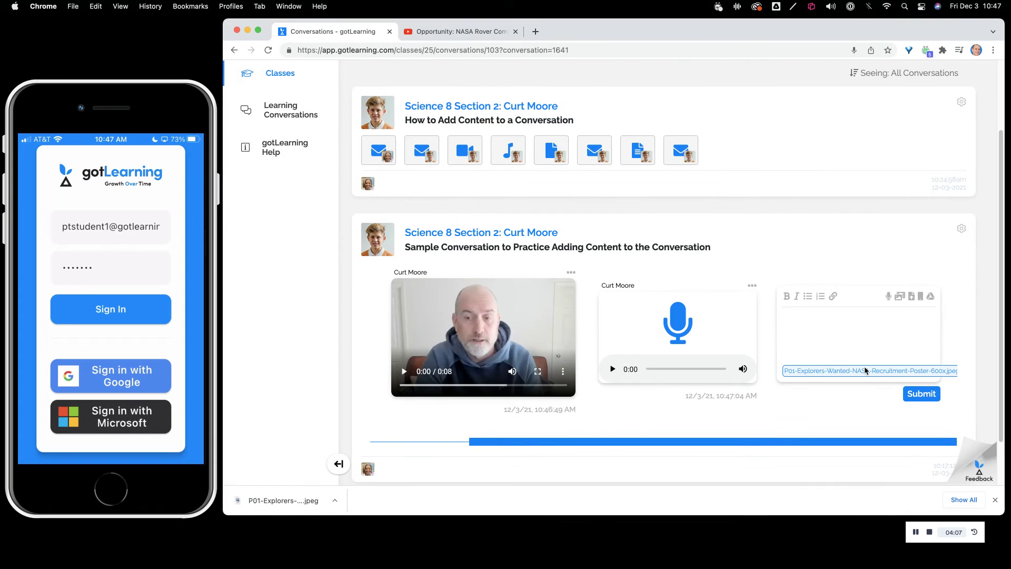
click(930, 397)
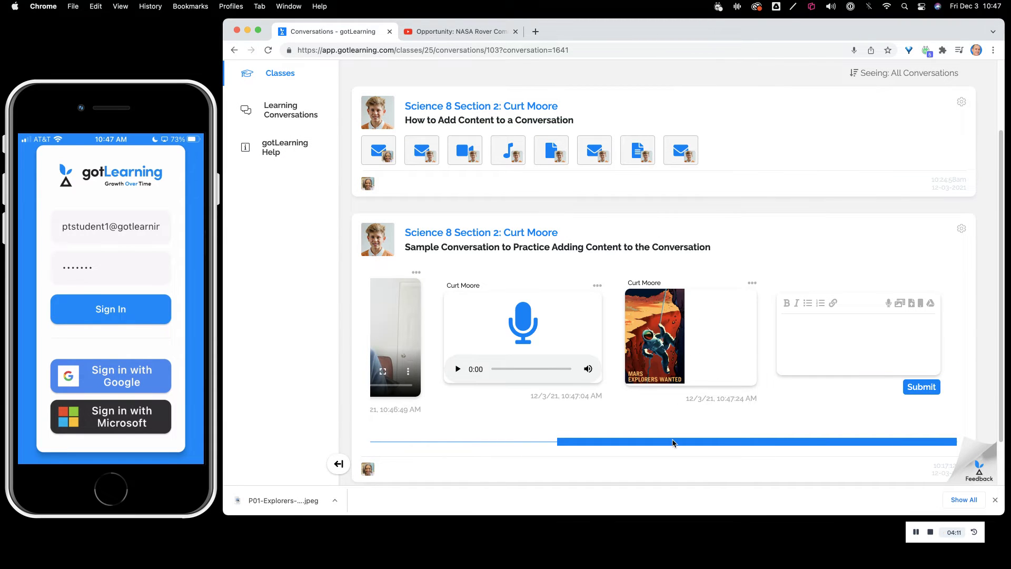
Step: Copy the YouTube video's URL into a link and post the 'Opportunity: NASA Rover Completes Mars Mission' preview
click(790, 347)
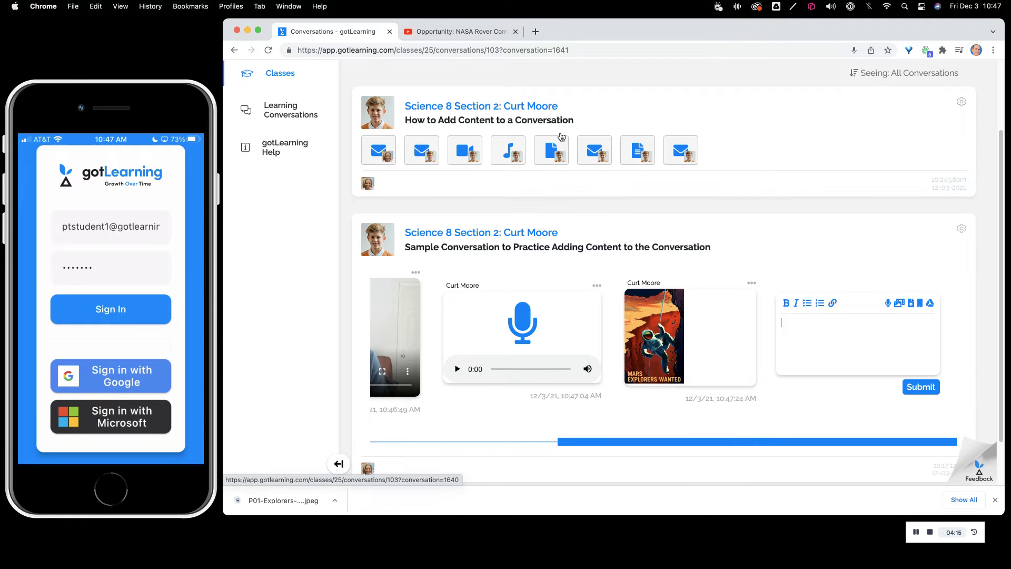
click(835, 303)
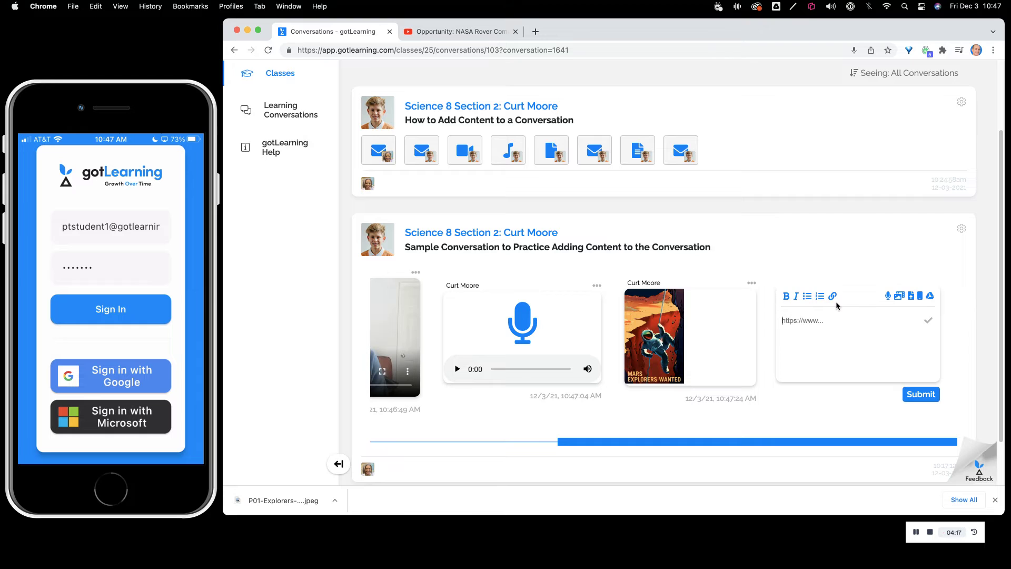
click(463, 33)
click(454, 48)
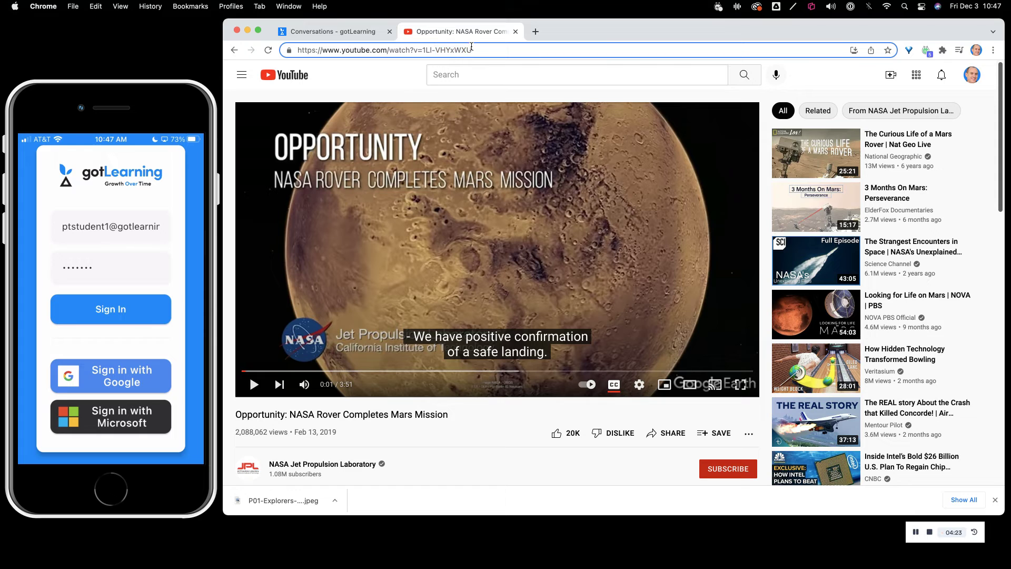
drag(471, 48, 323, 30)
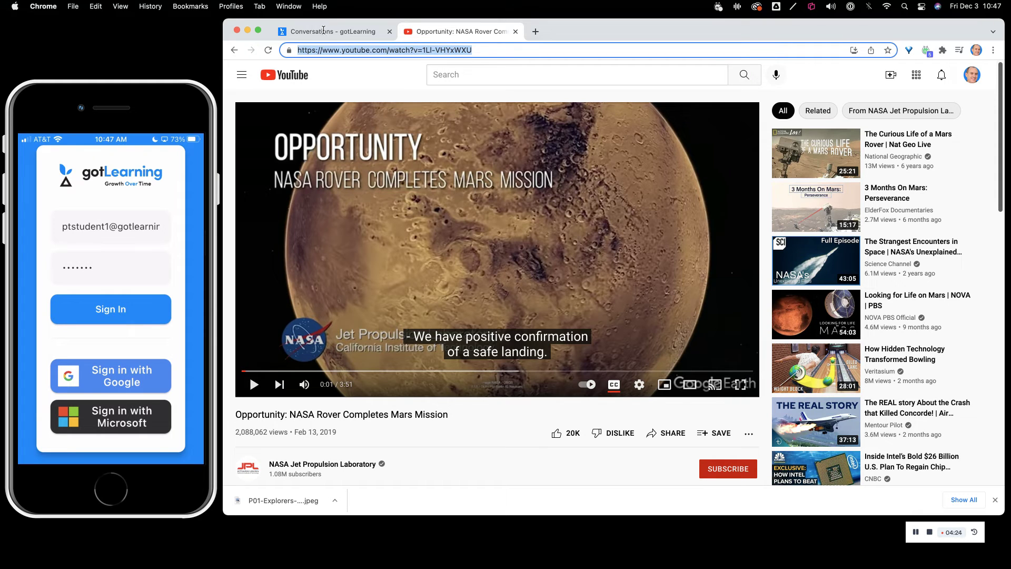
click(292, 32)
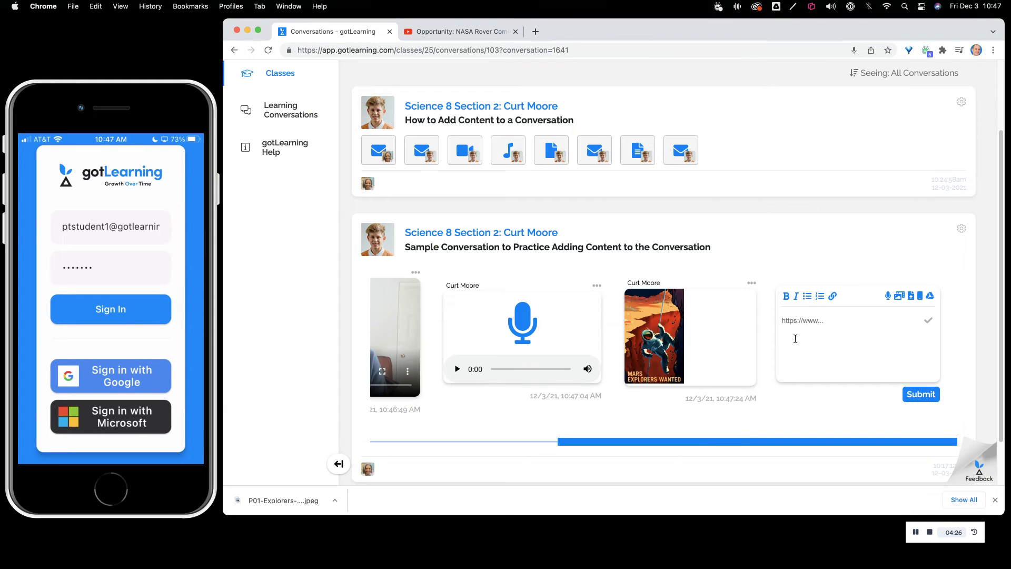
text(https://www.youtube.com/watch?v=1Ll-VHYxWXU)
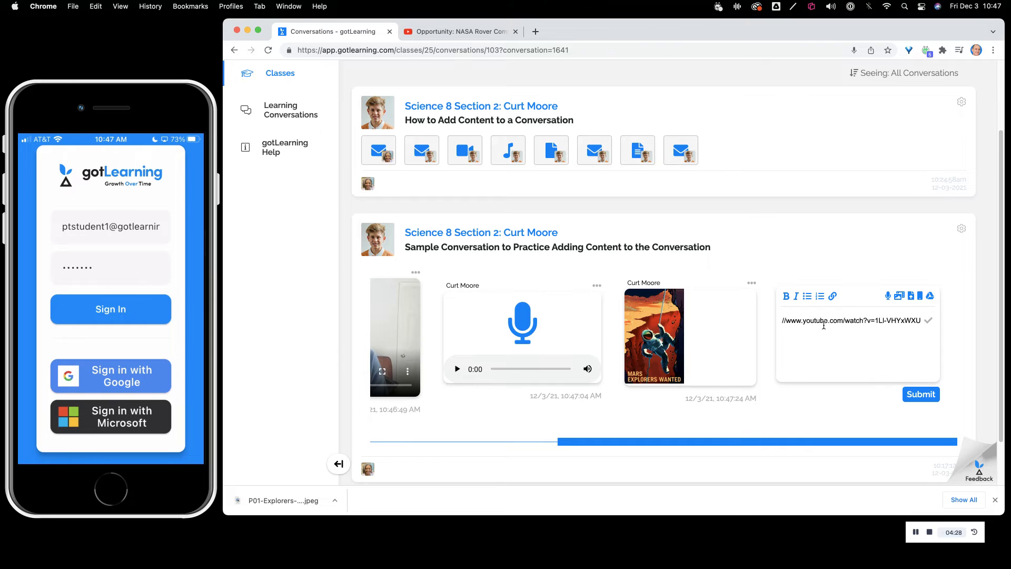
click(929, 321)
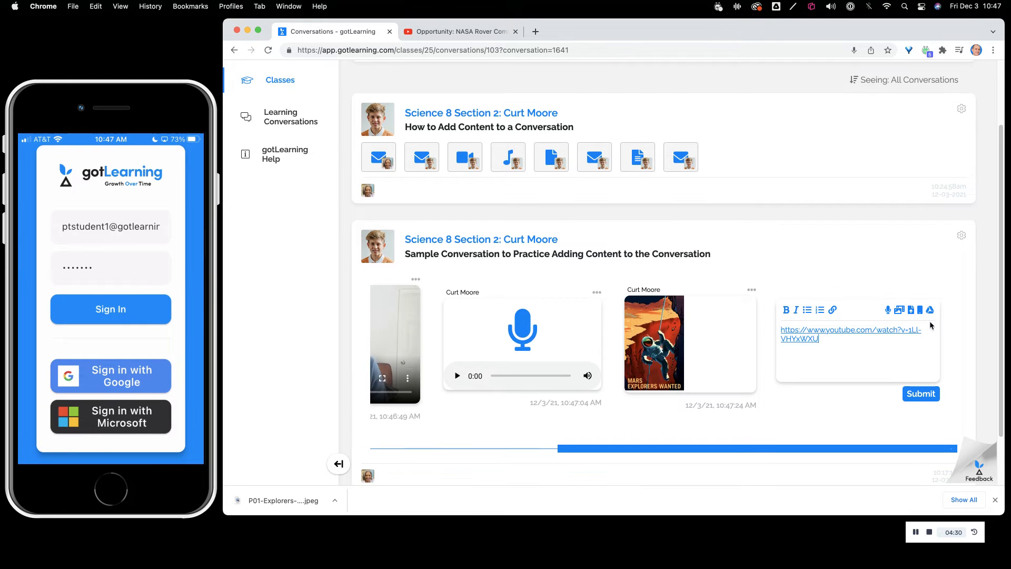
click(921, 394)
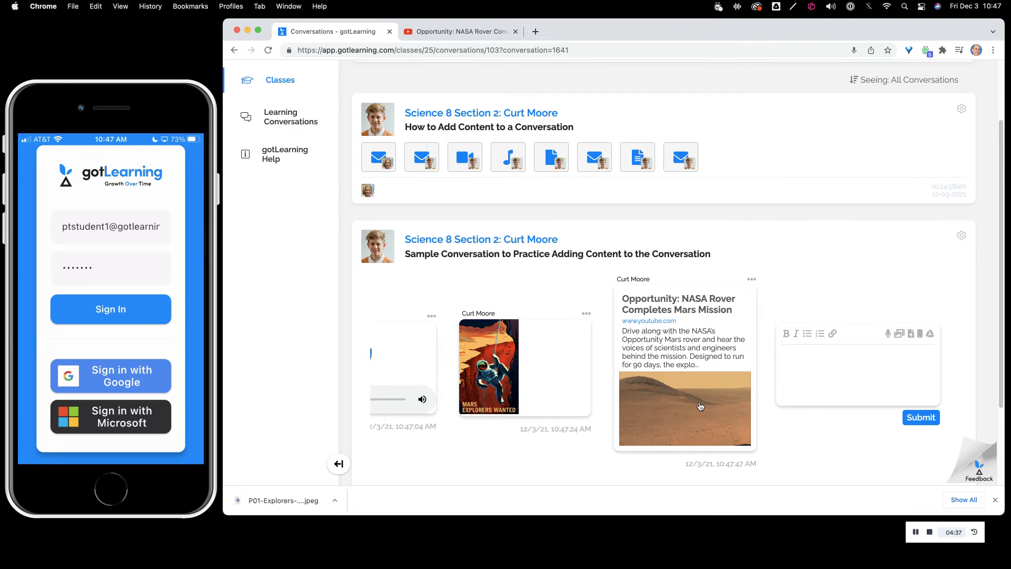
Step: Start a new reply, then begin scanning the paper Mars habitat sketch from the mobile app
click(786, 374)
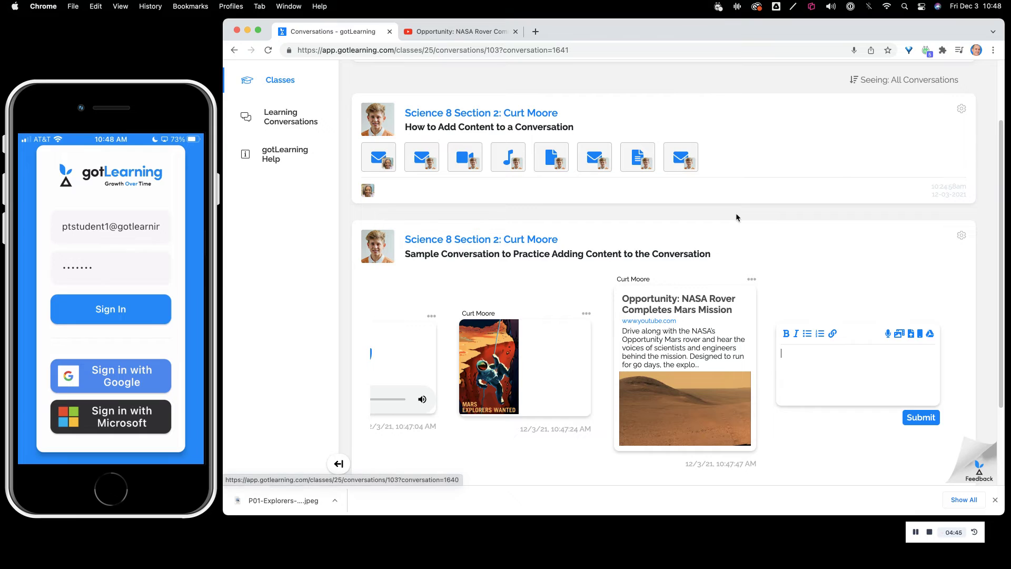
click(877, 365)
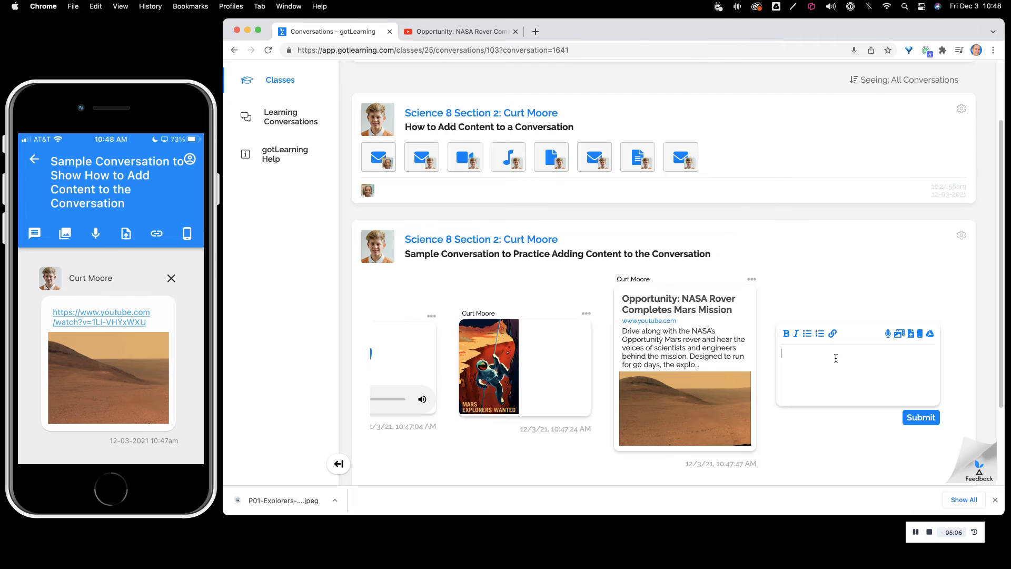
click(186, 234)
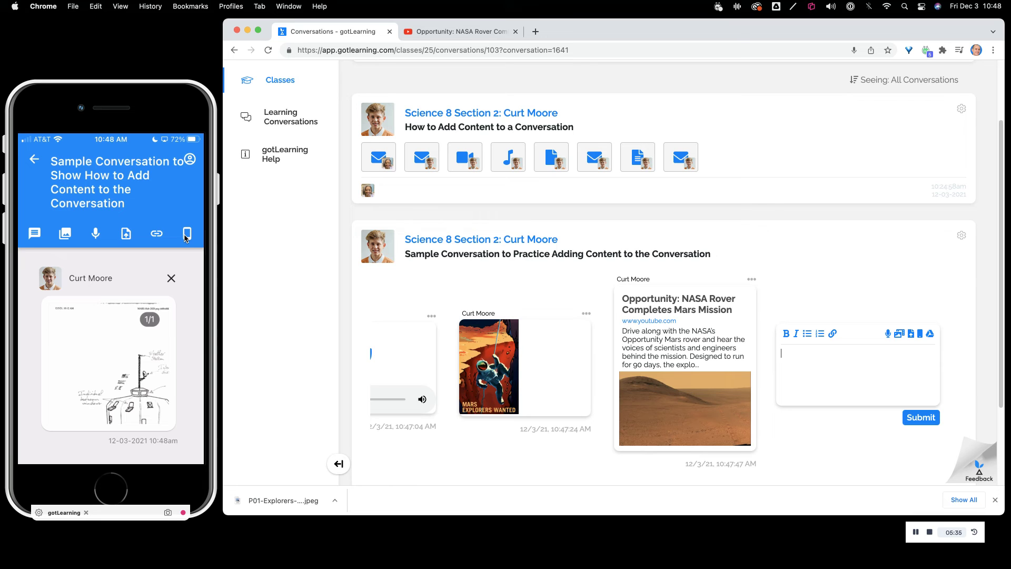
Step: Collapse and reopen Sample Conversation so the newly scanned sketch loads
click(552, 255)
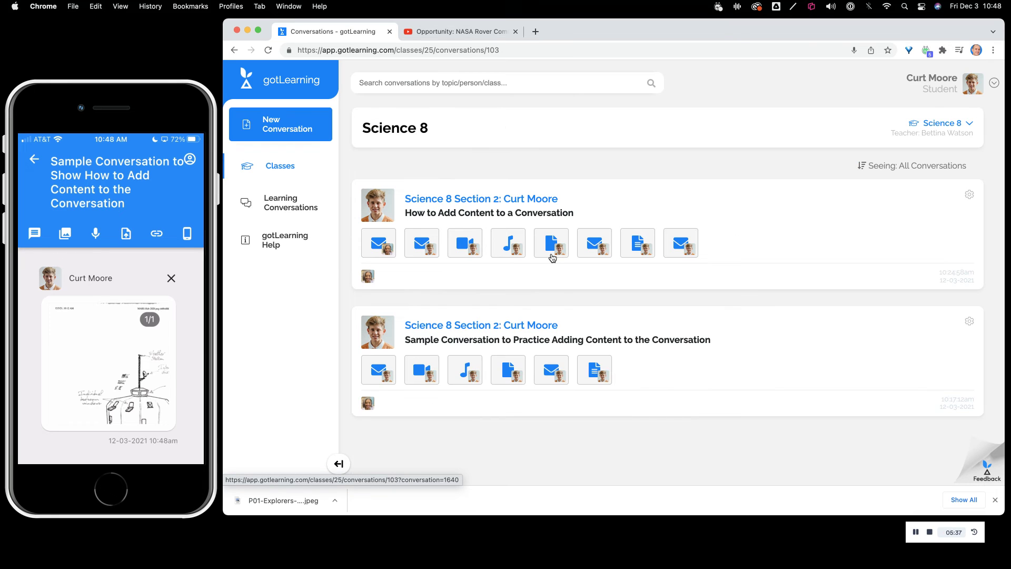
click(557, 339)
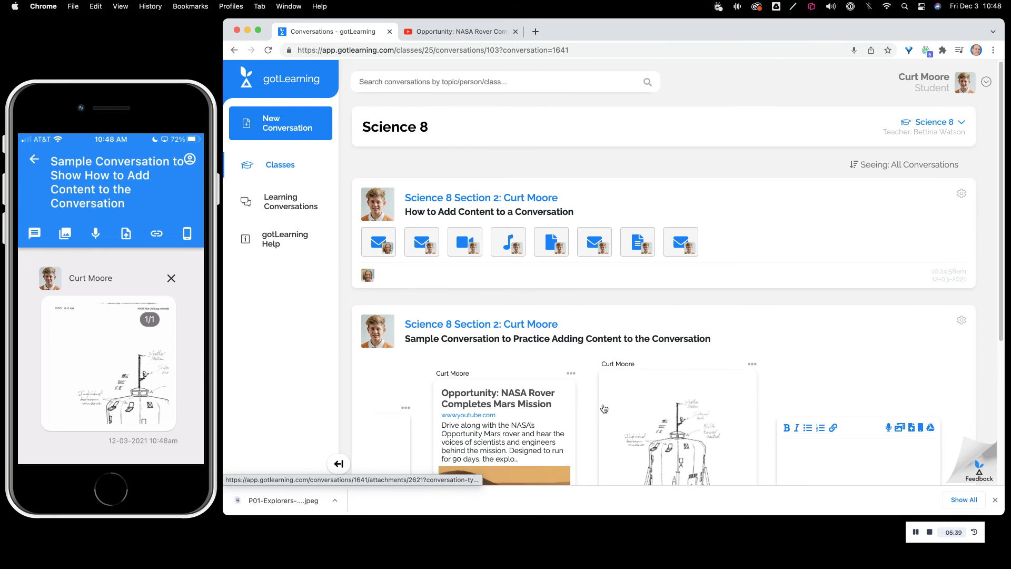
scroll(604, 408, down, 3)
Step: View the scanned sketch full-page, then return to the conversation
click(677, 333)
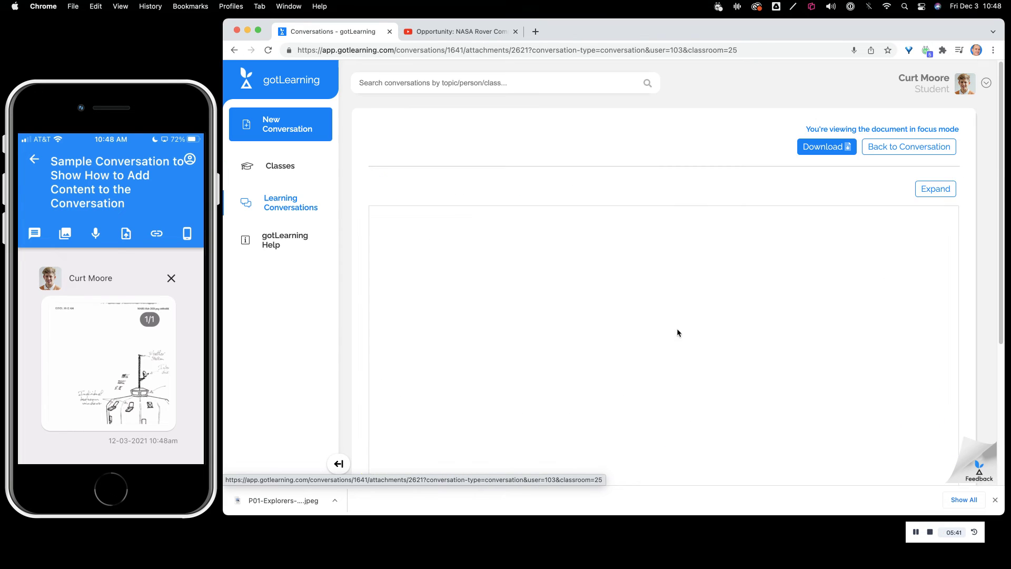
scroll(619, 346, down, 10)
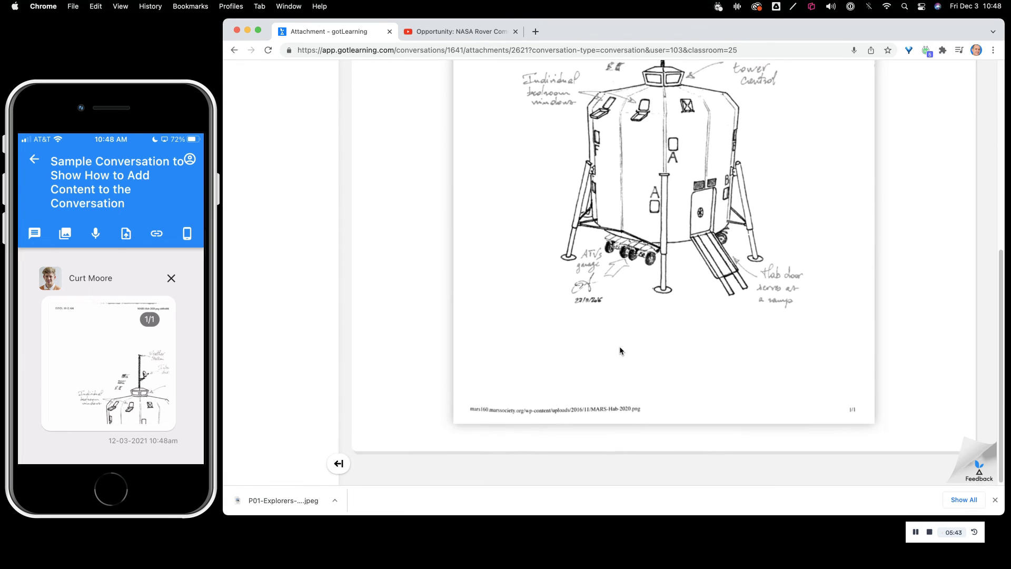
scroll(620, 351, up, 10)
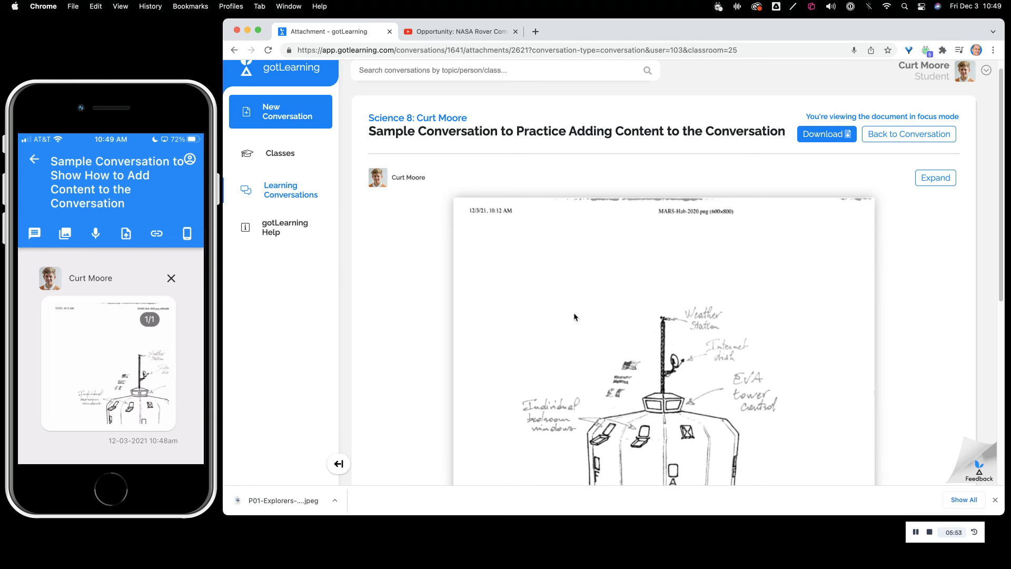
click(884, 135)
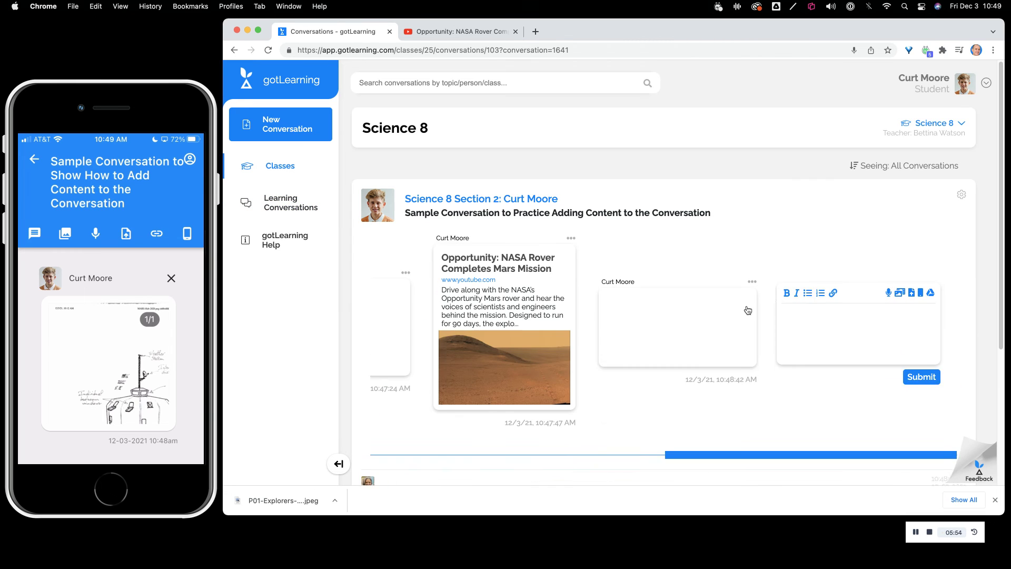
Step: Post the Ticket to Leave Google Doc shared from Drive, then open it full-page
scroll(738, 352, down, 1)
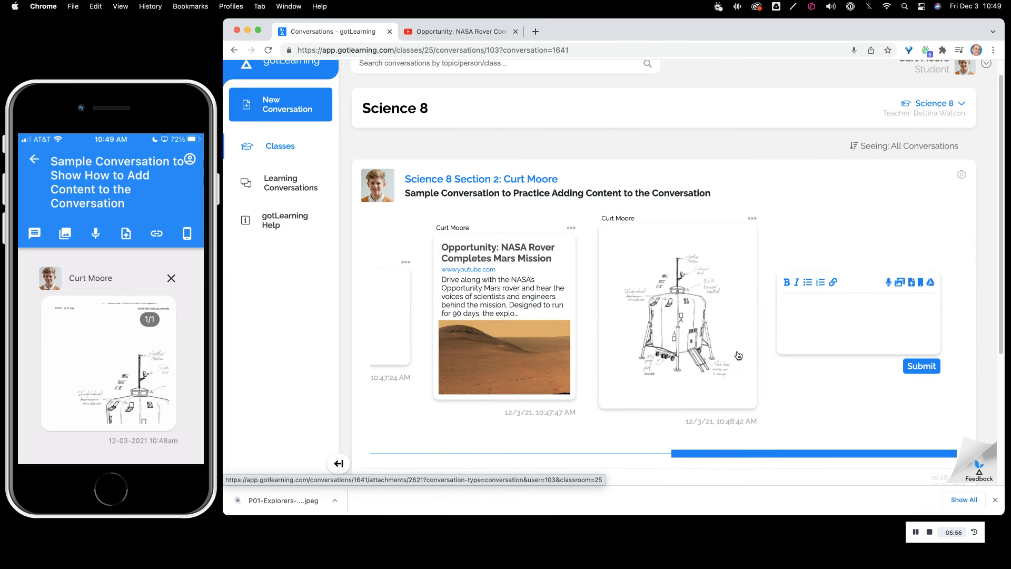
click(931, 286)
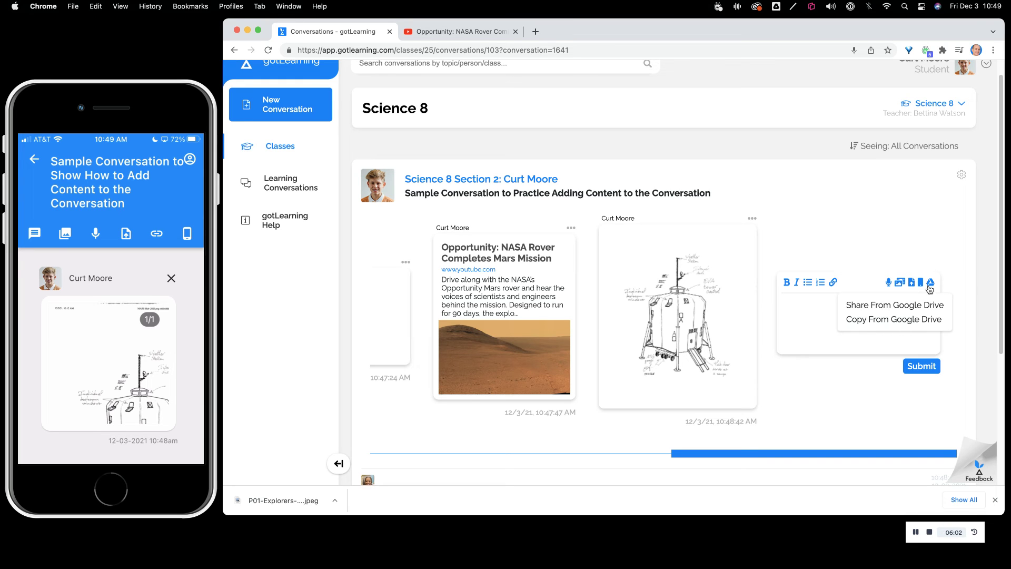
click(906, 305)
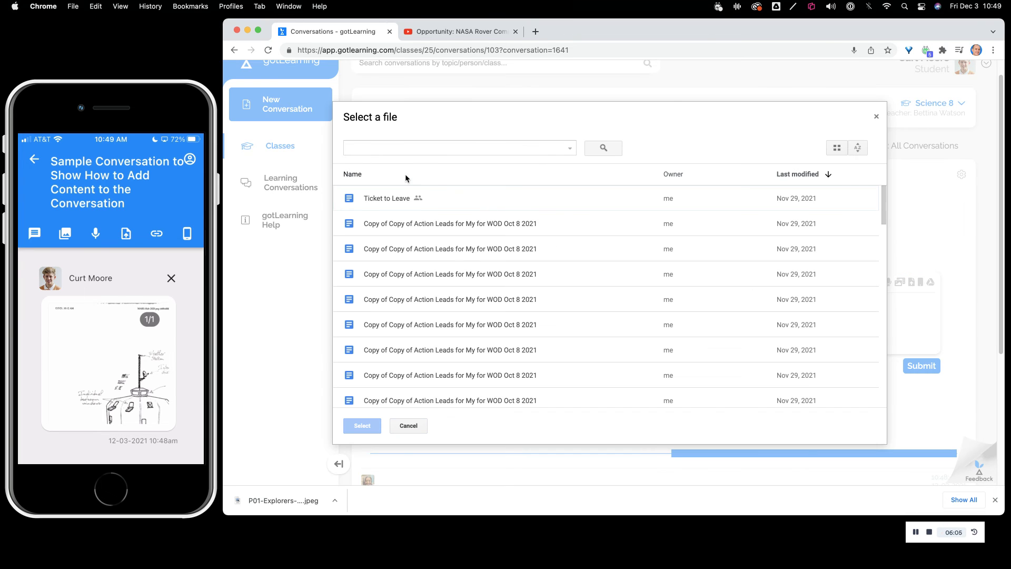
click(382, 199)
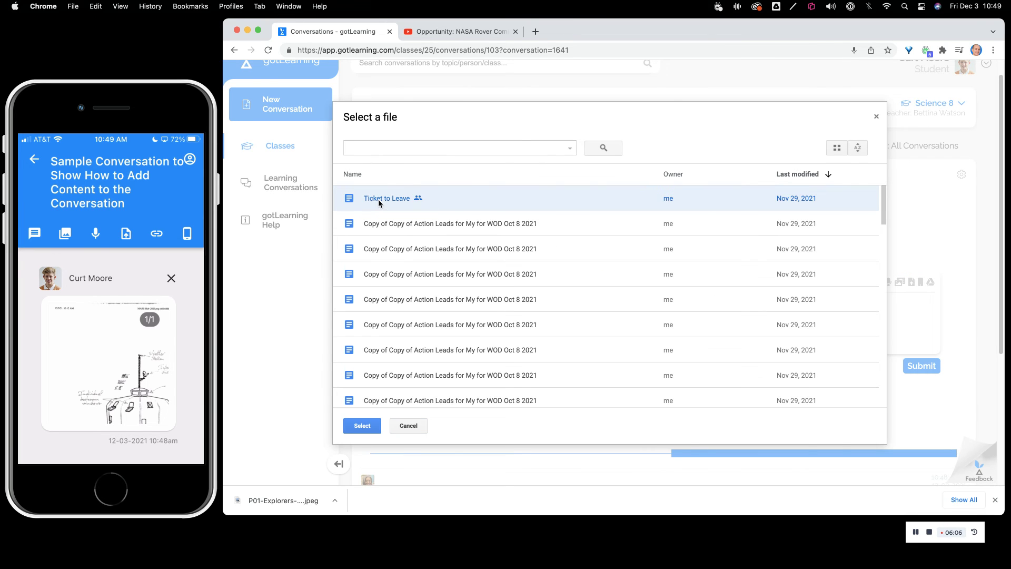
click(359, 426)
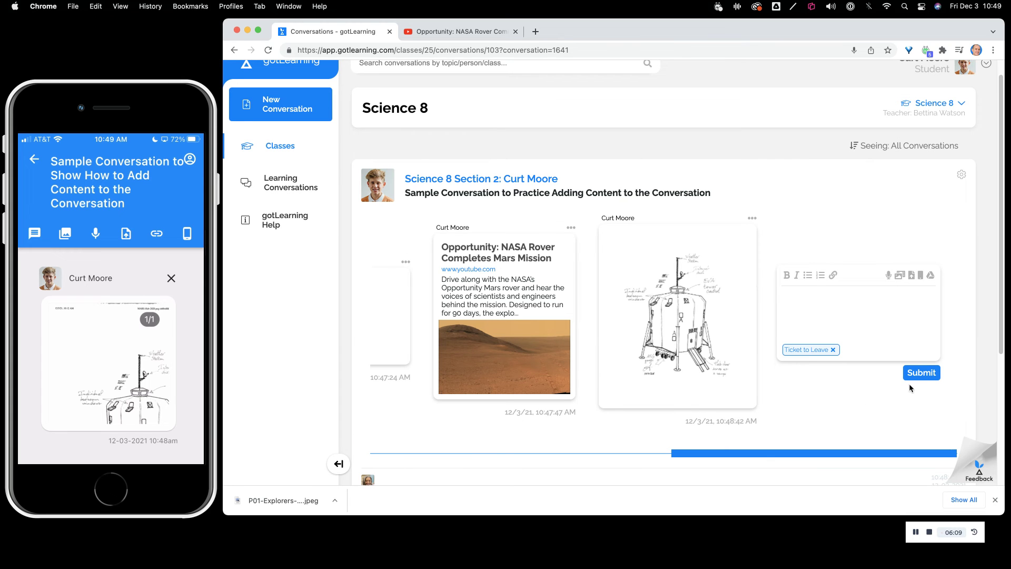
click(920, 373)
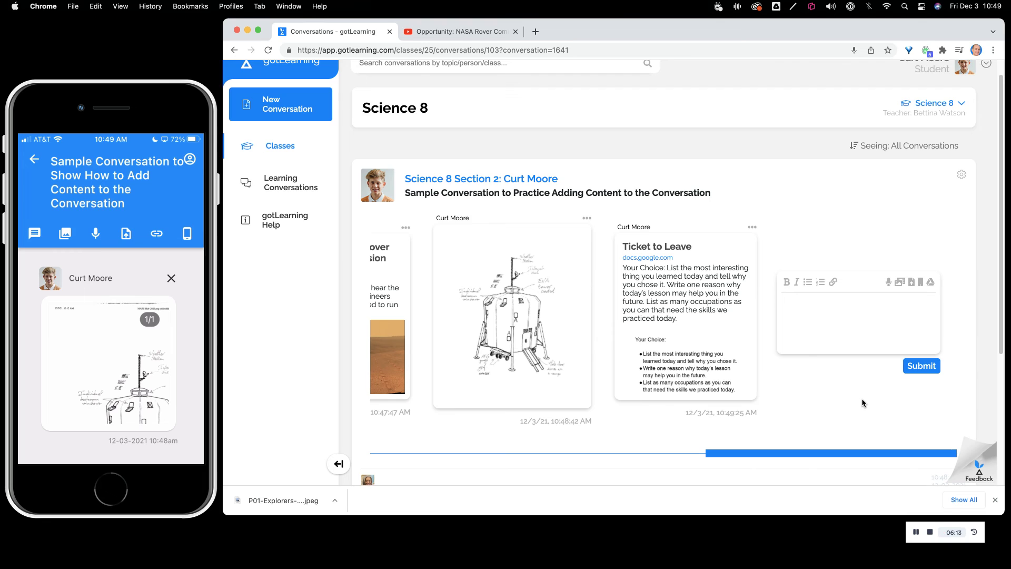
click(668, 323)
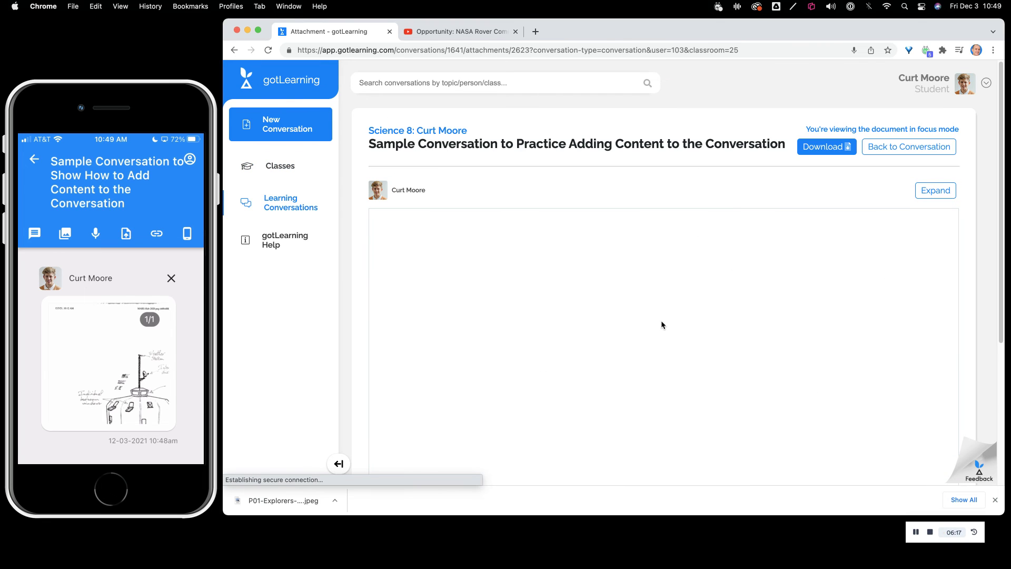
Step: Type 'I can write right here..' on a new line below the Ticket to Leave bullets, then go back
scroll(661, 322, down, 5)
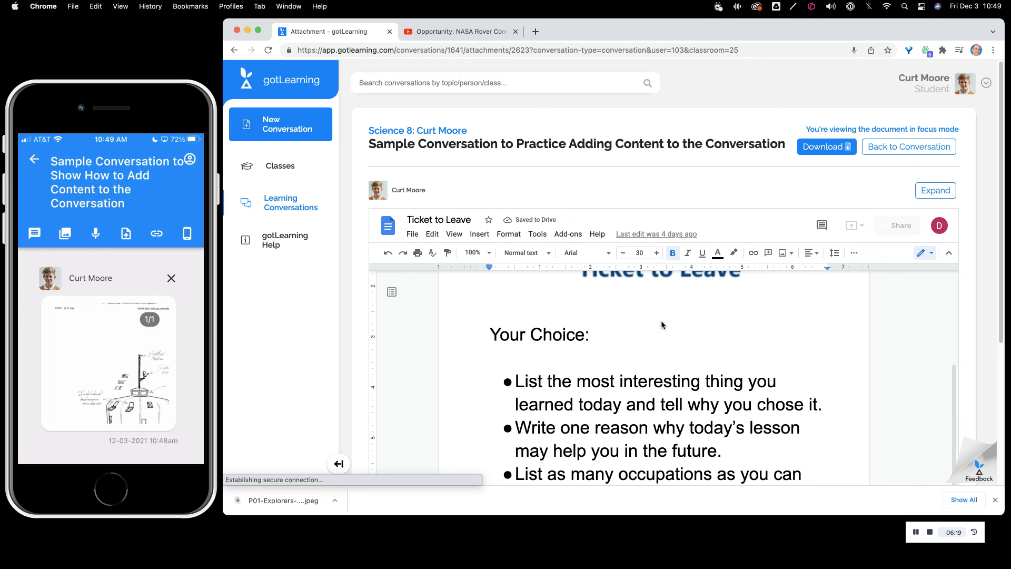
scroll(661, 324, down, 3)
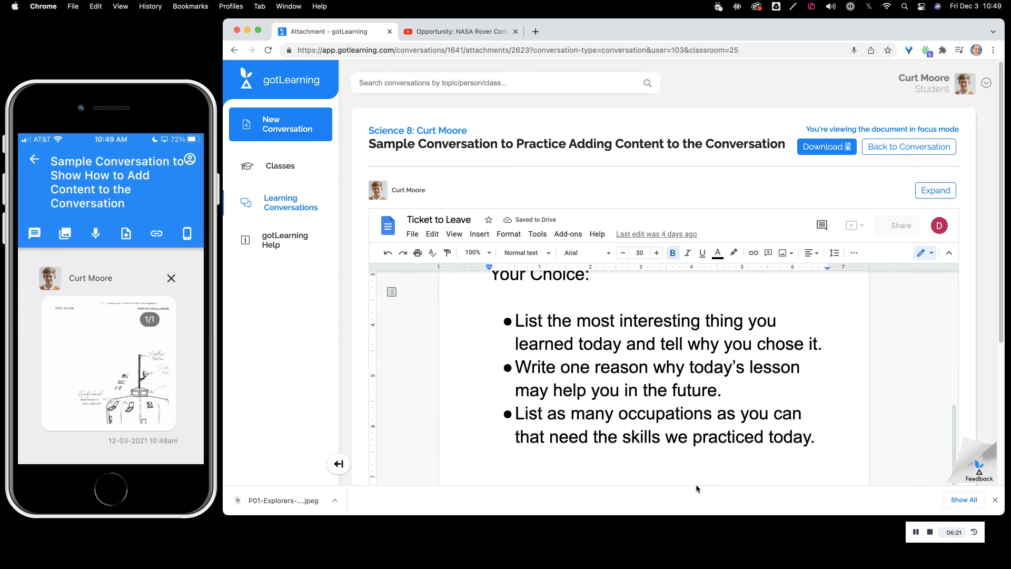
scroll(687, 460, down, 2)
scroll(684, 453, down, 1)
click(827, 355)
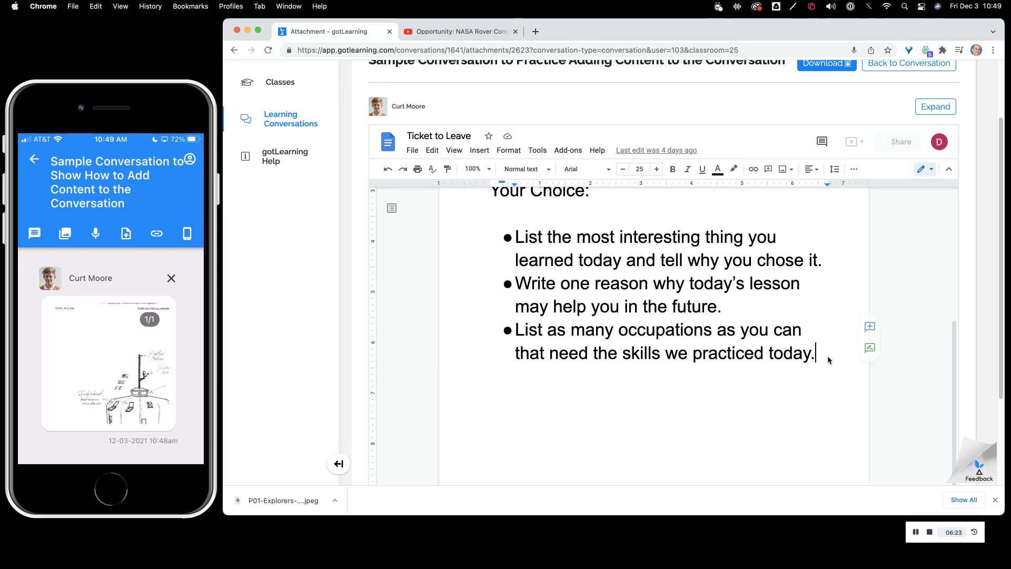
key(Return)
key(Return)
key(Return)
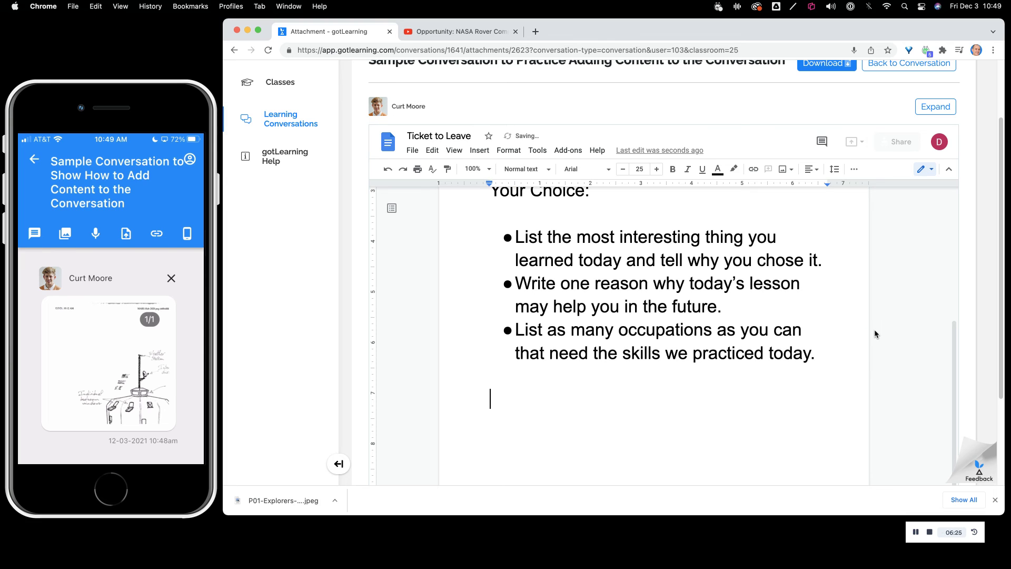
text(I can write )
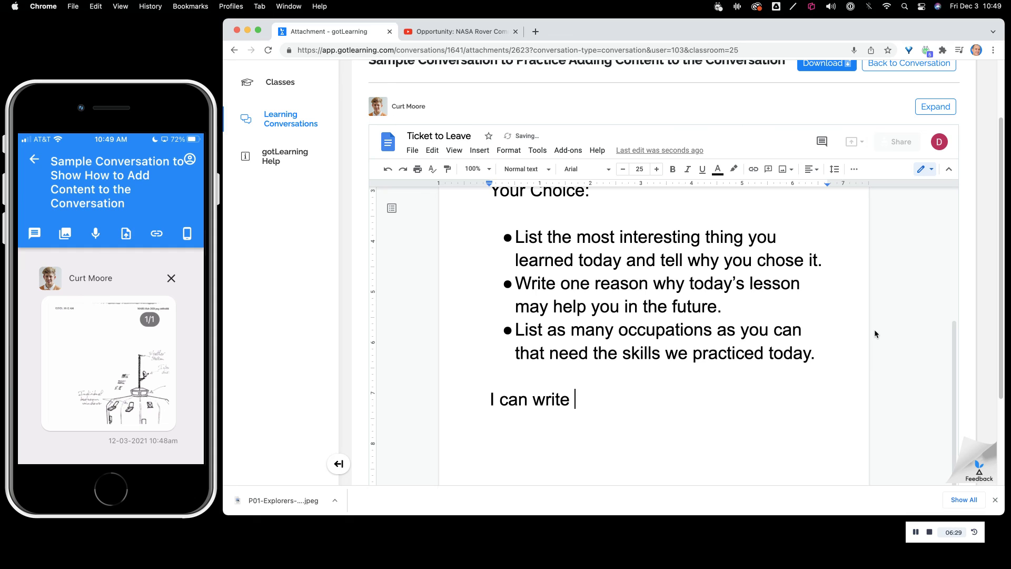
text(right here..)
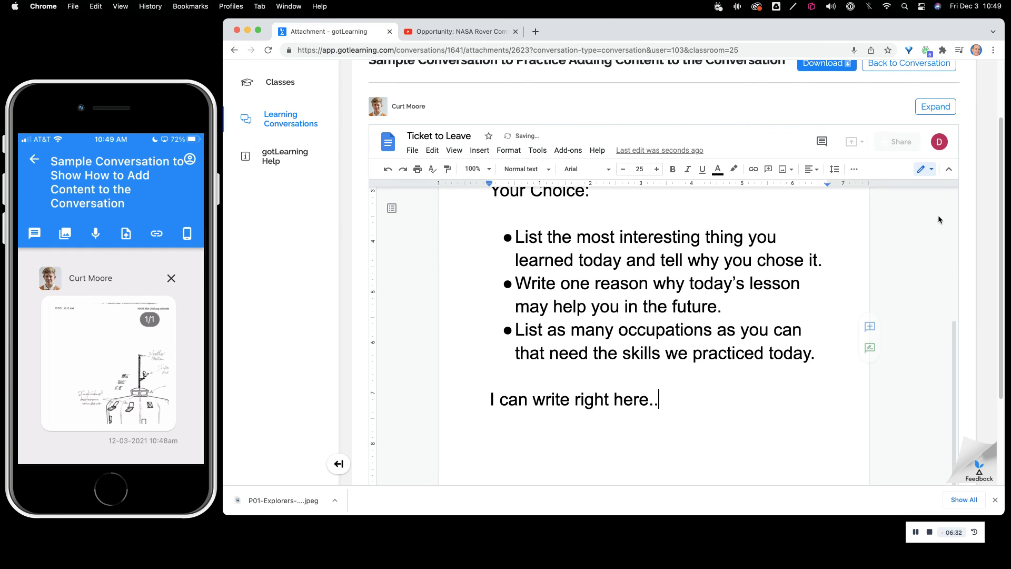
scroll(938, 219, up, 1)
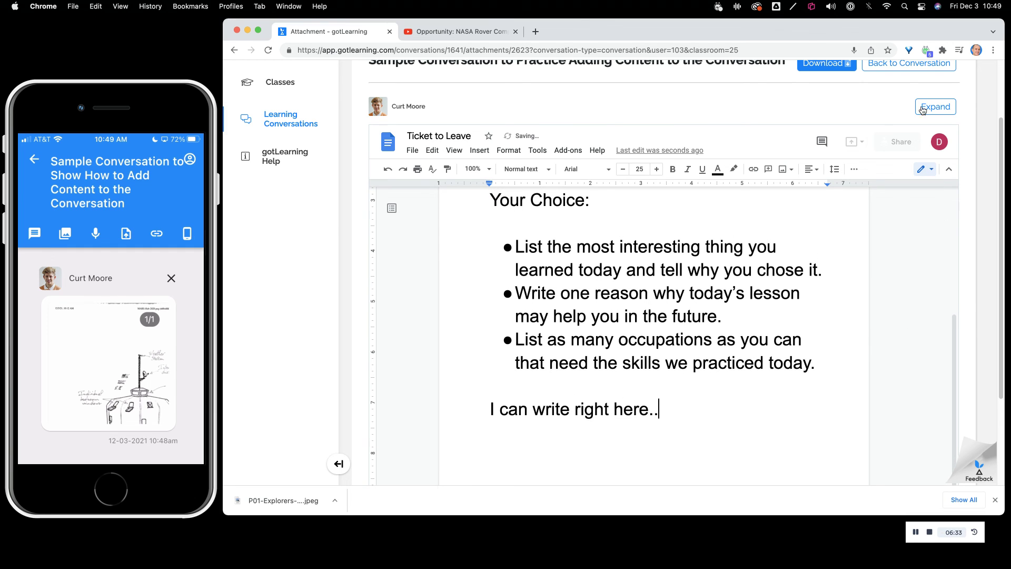
click(909, 64)
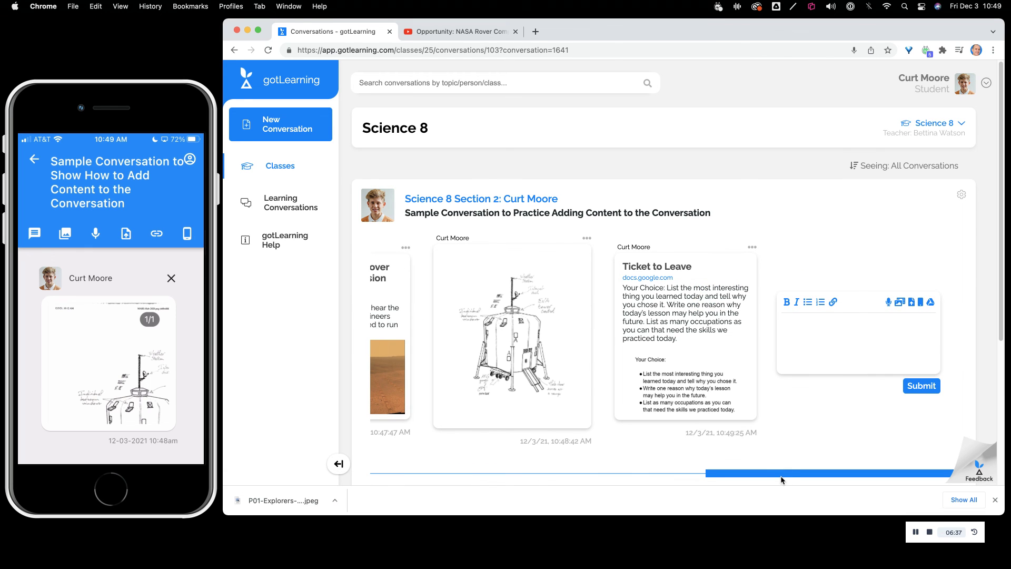
Step: Scroll the conversation left back to the first card, the formatted Sample Message
drag(785, 473, 549, 470)
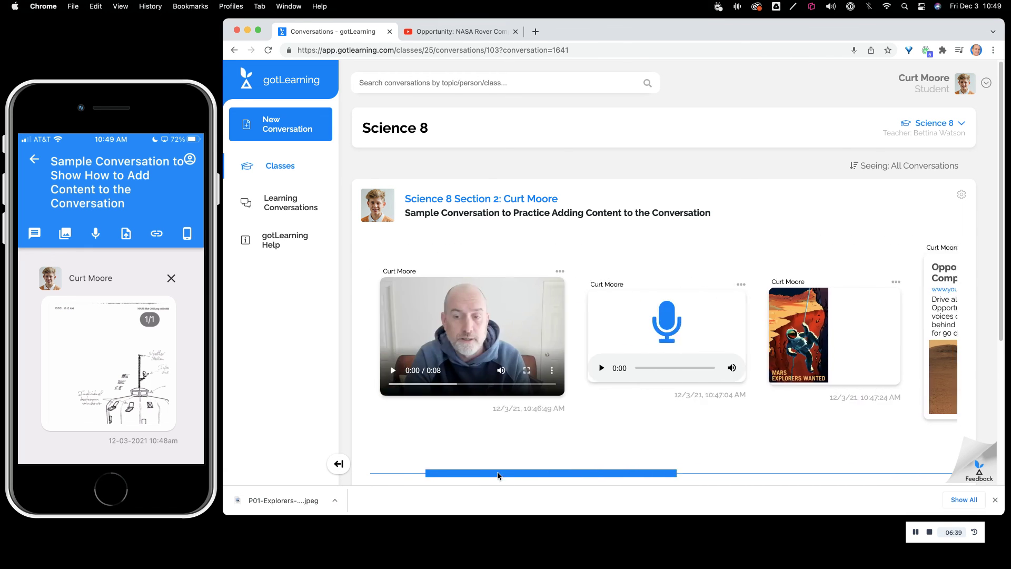
drag(499, 475, 438, 485)
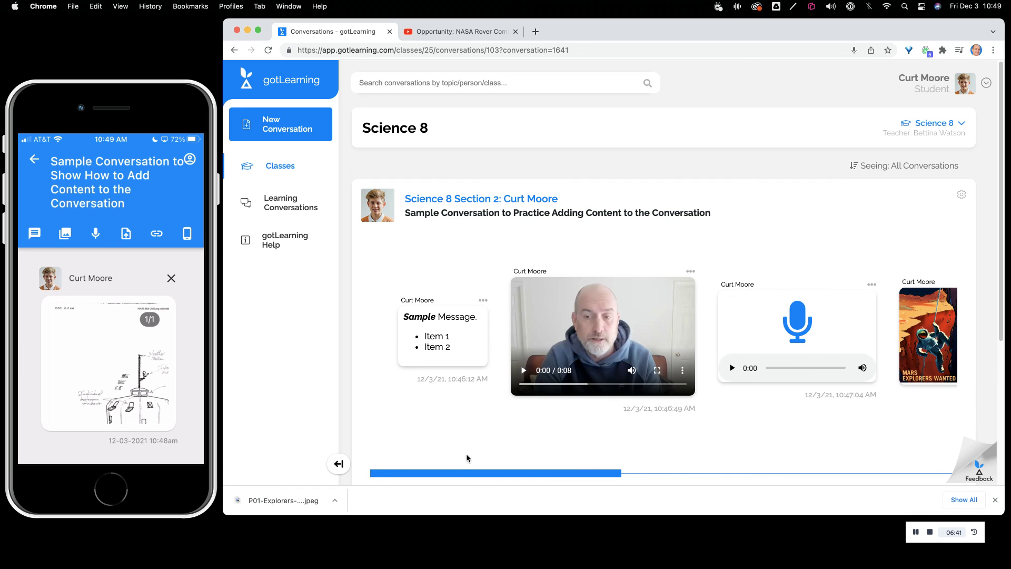